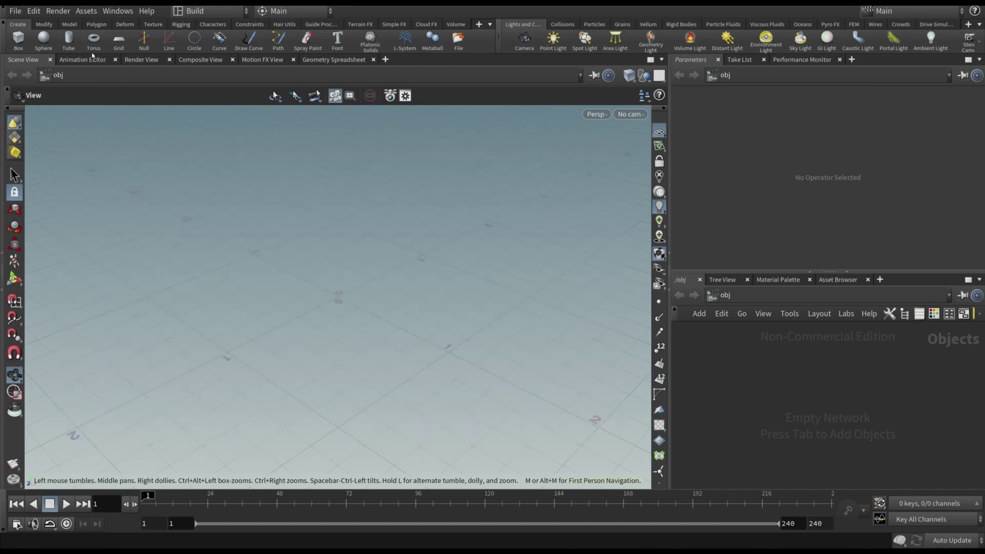
left_click(94, 39)
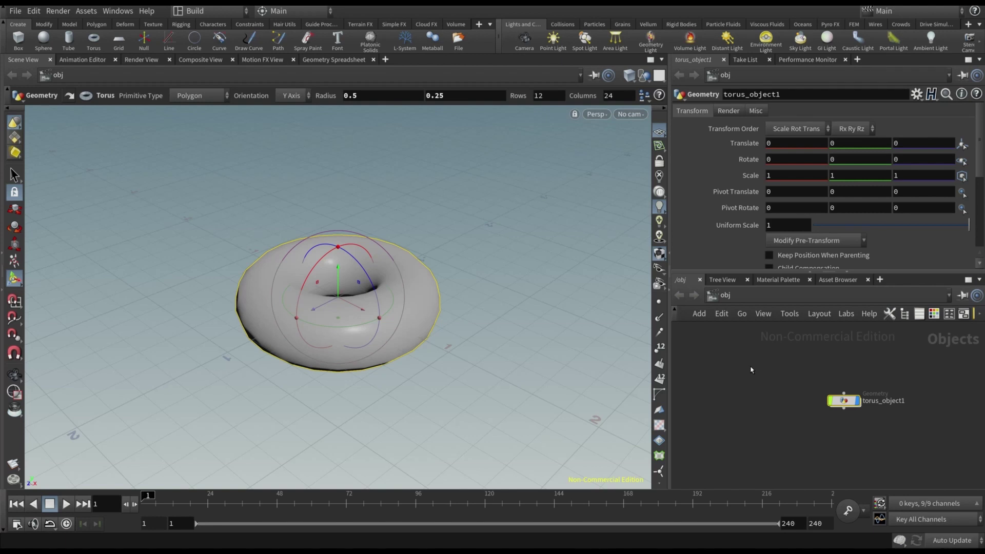
key("Tab")
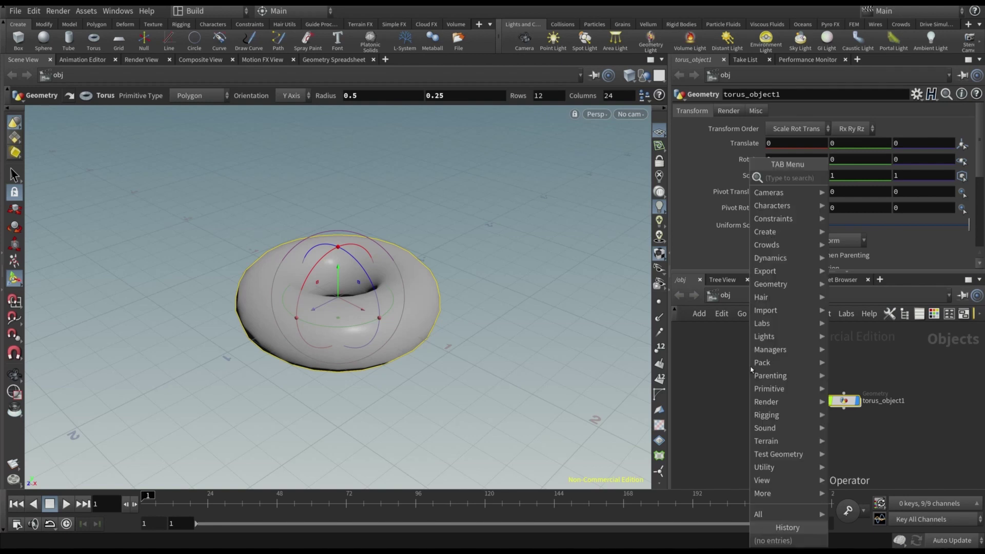
type("a")
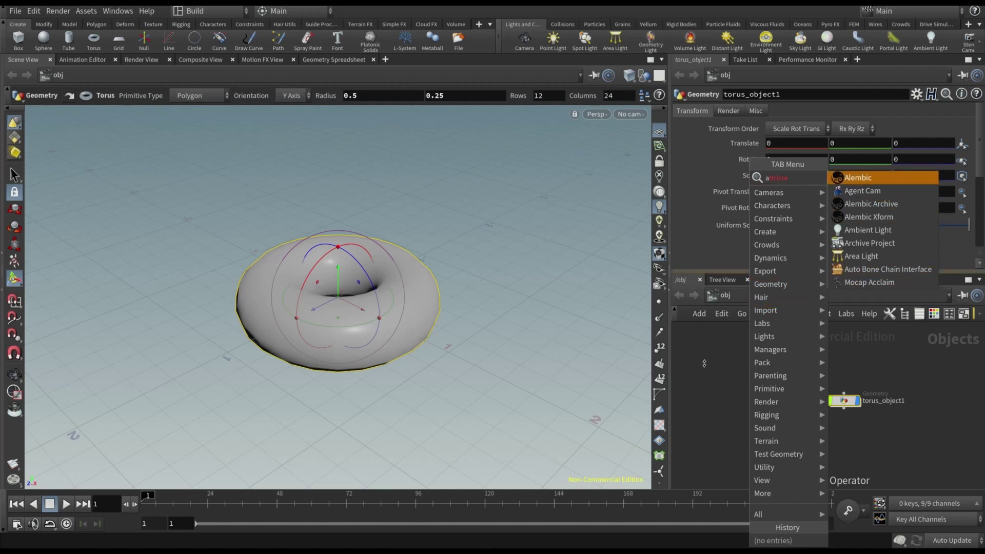
key("Escape")
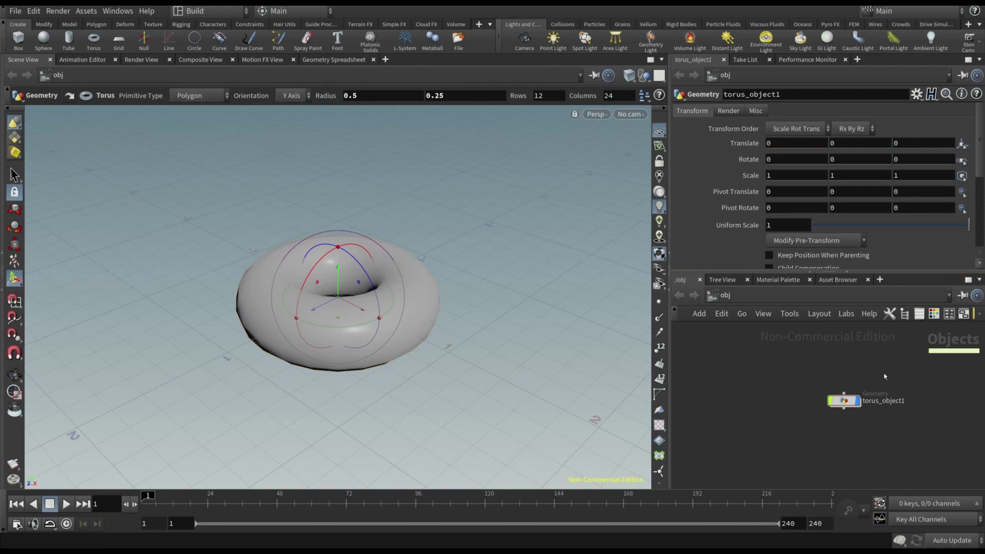
- Inside torus_object1, add an Attribute Create node below torus1 and wire torus1 into it
double_click(852, 400)
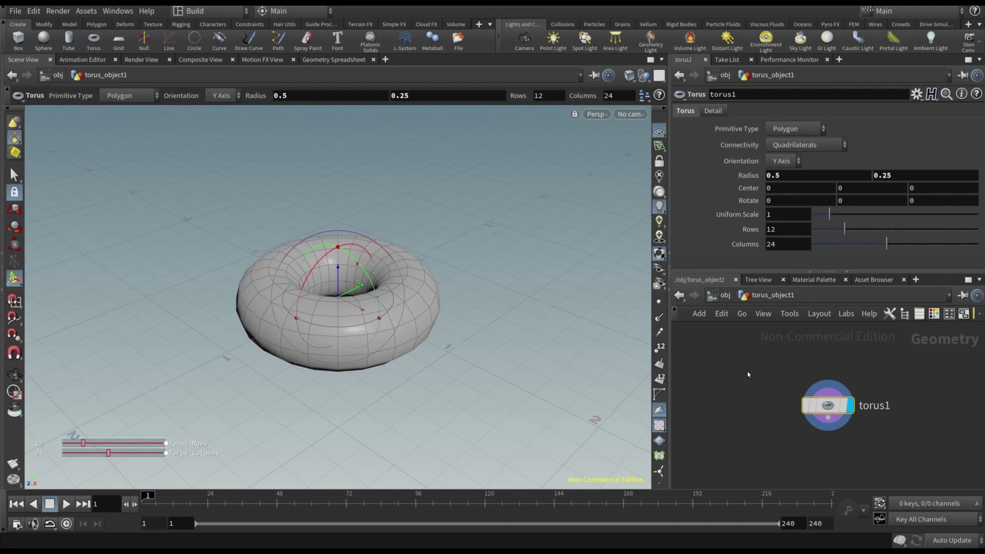
key("Tab")
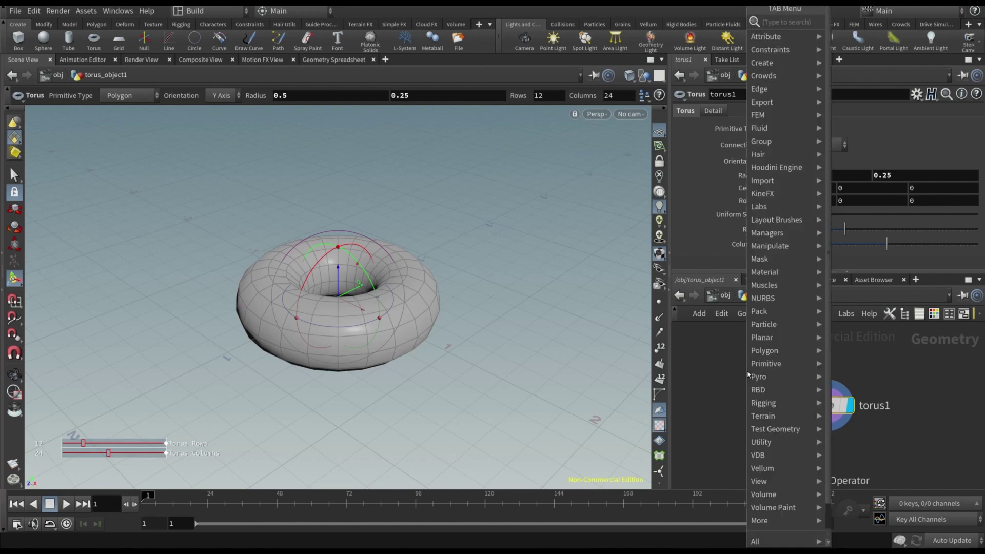
type("attrcre")
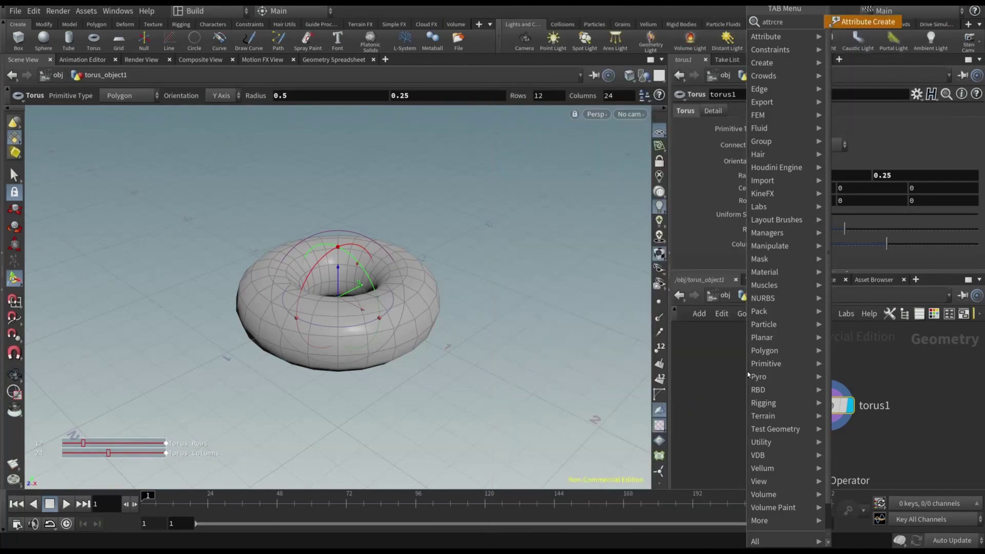
left_click(866, 24)
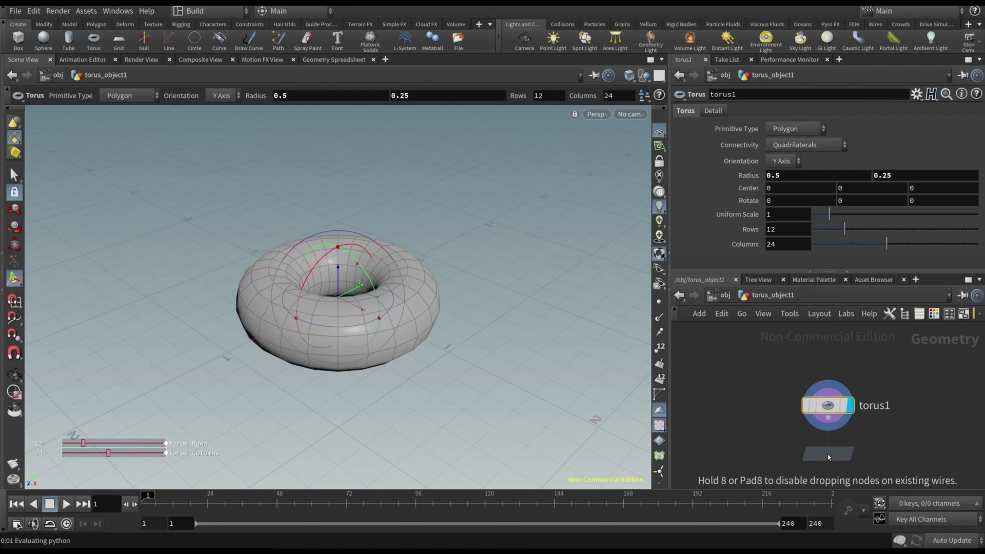
left_click(827, 454)
left_click_drag(803, 394, 824, 436)
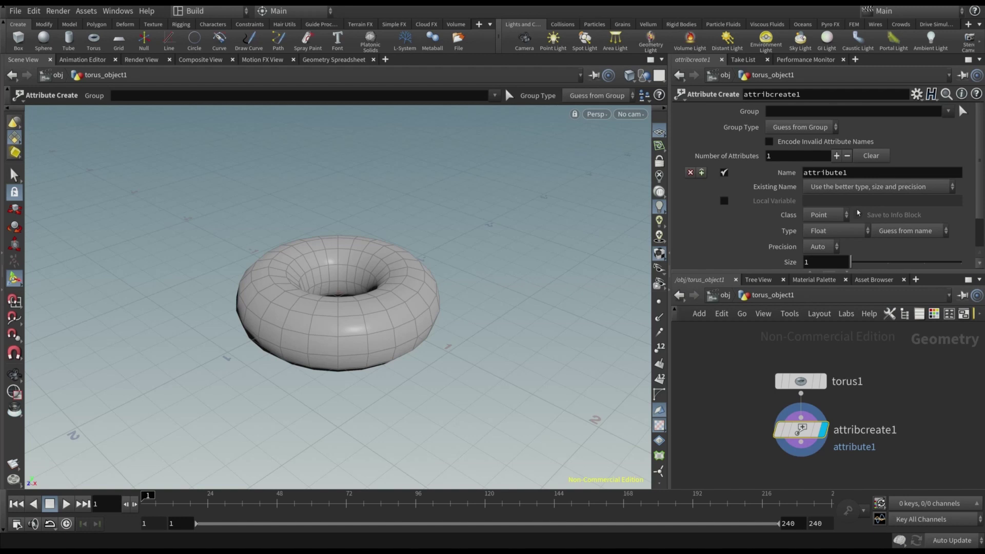
- Keep attribcreate1's attribute as Point class and Float type, and set its type info to Color
left_click(846, 216)
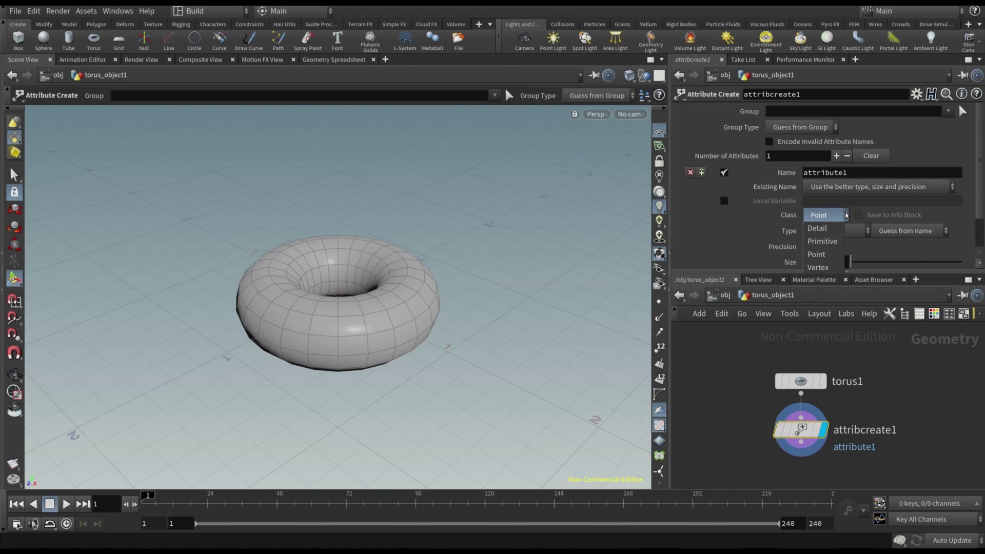
left_click(735, 250)
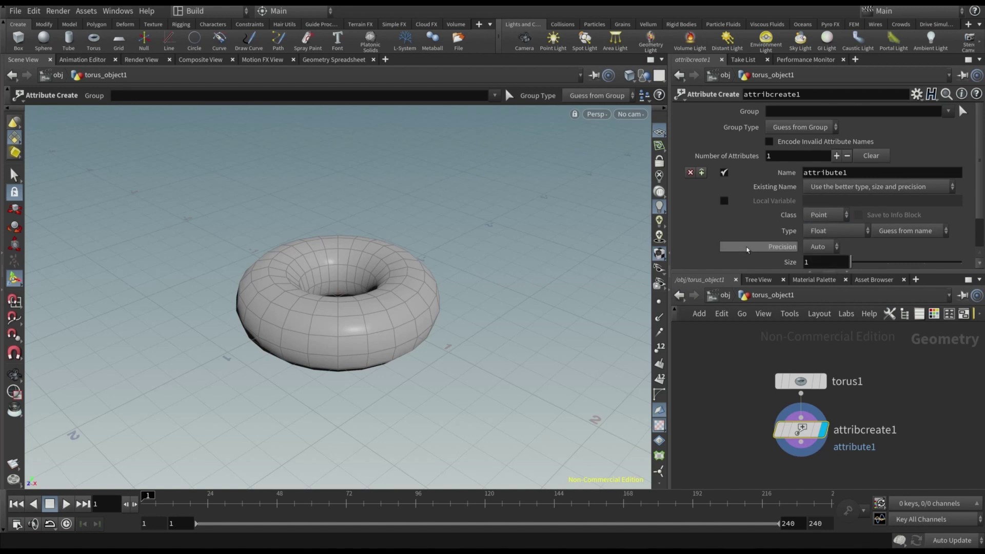
left_click(865, 231)
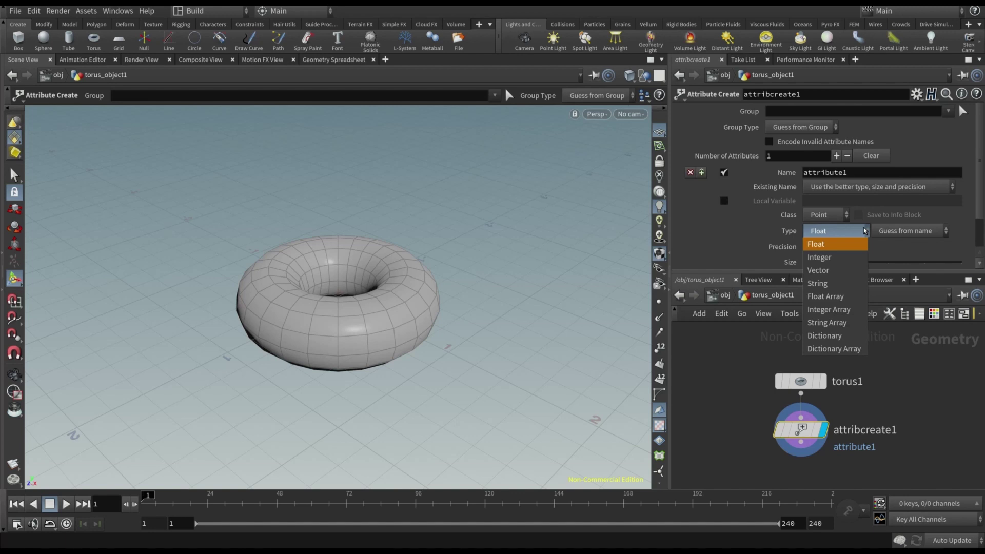
left_click(865, 231)
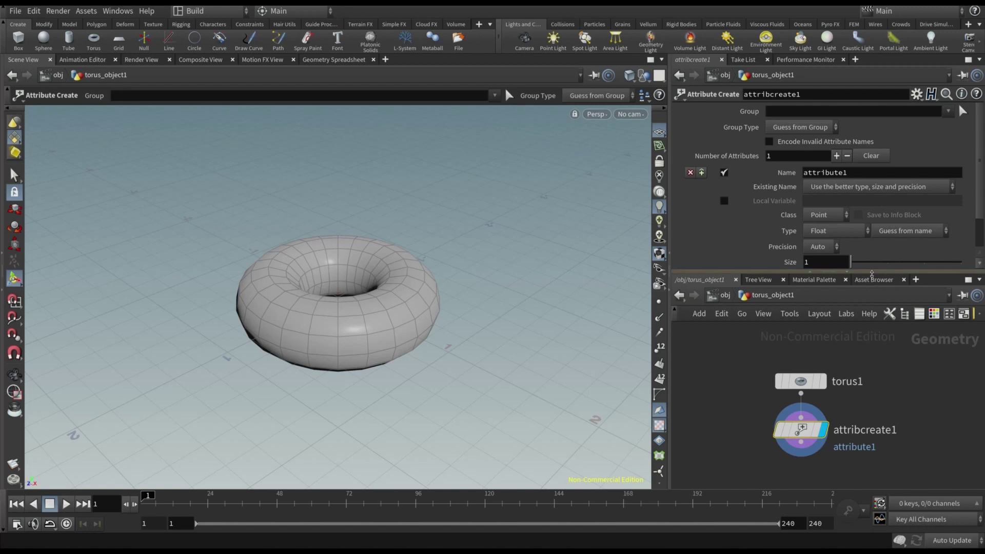
left_click_drag(861, 272, 859, 330)
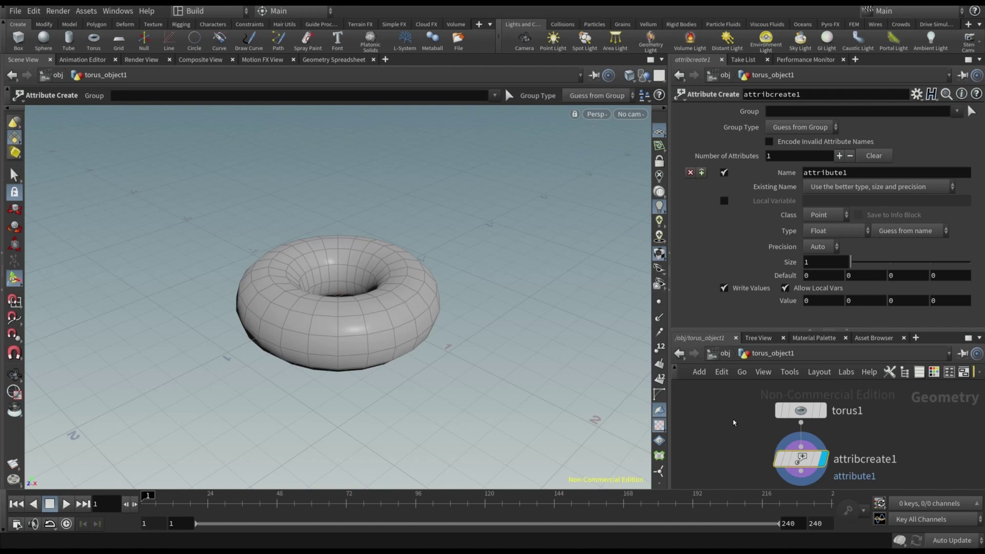
left_click(947, 231)
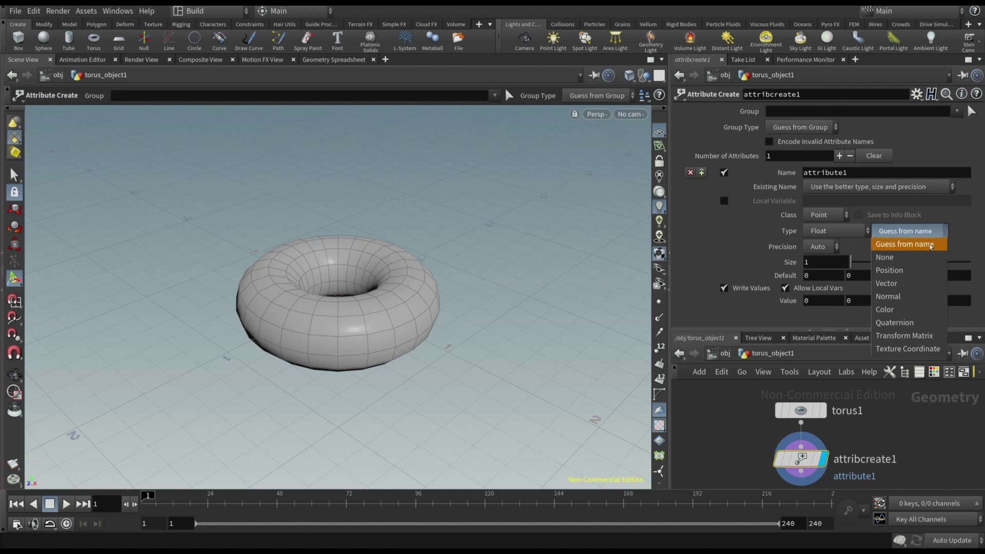
left_click(899, 313)
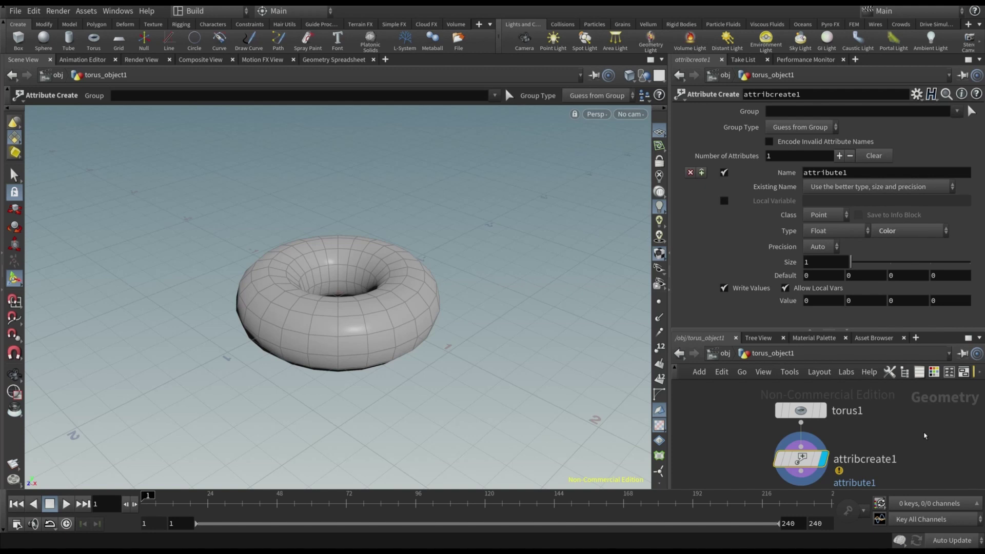
key("y")
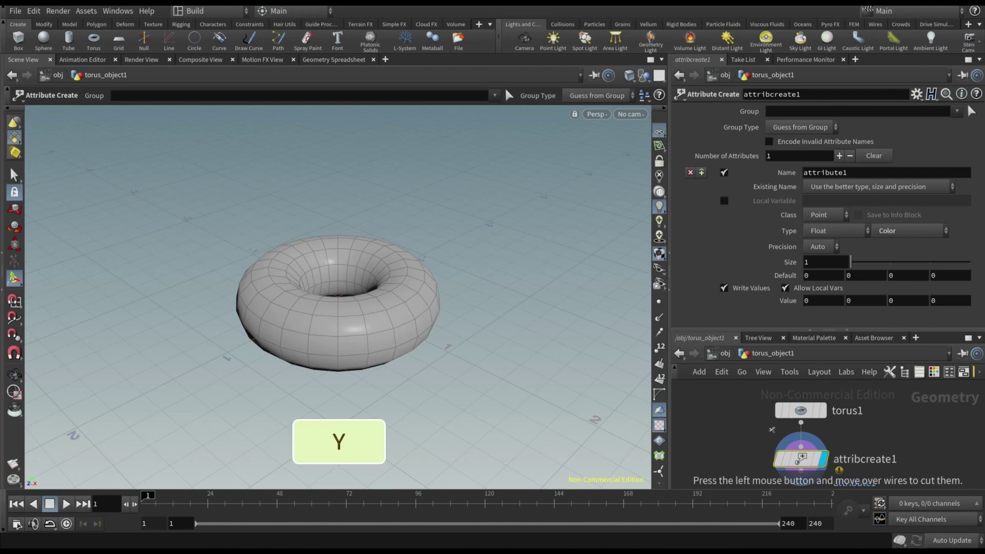
left_click_drag(776, 430, 837, 438)
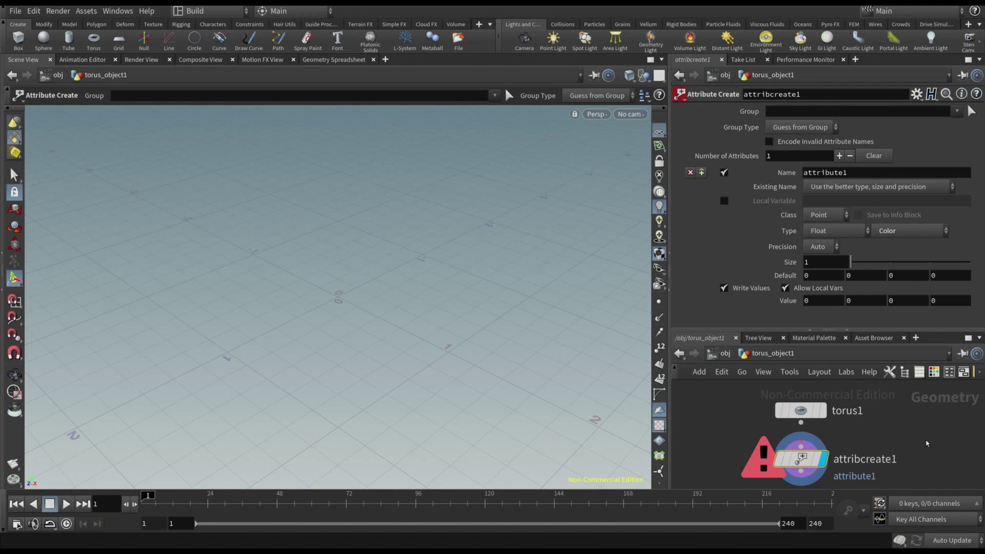
left_click_drag(801, 423, 774, 444)
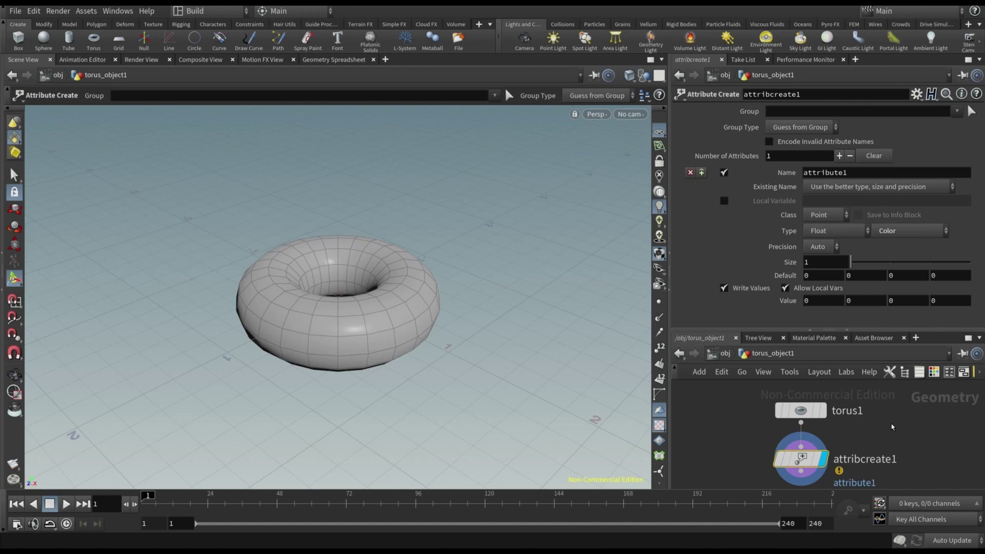
middle_click(803, 465)
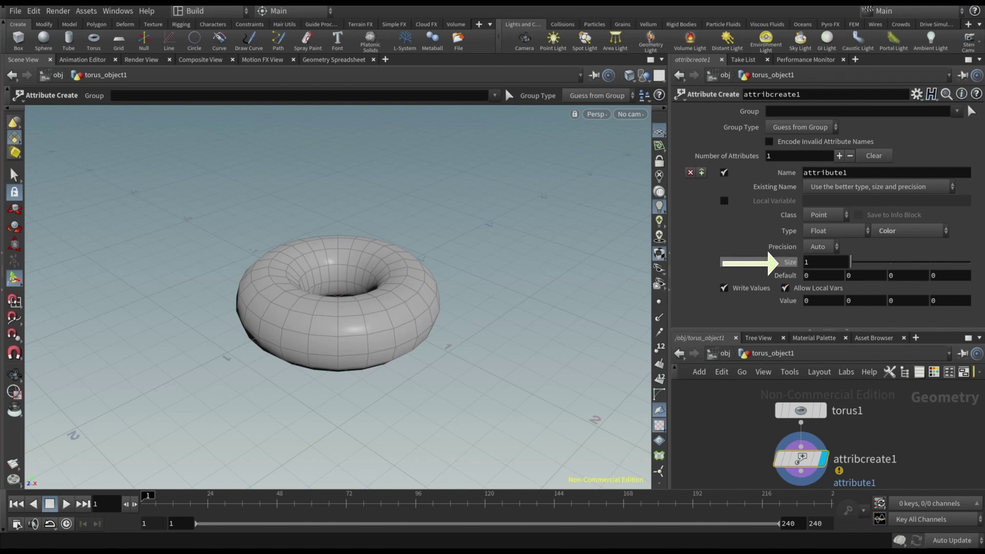
- Set attribute1's size to 3 and its value to 0.9, 0.7, 0.1
double_click(806, 263)
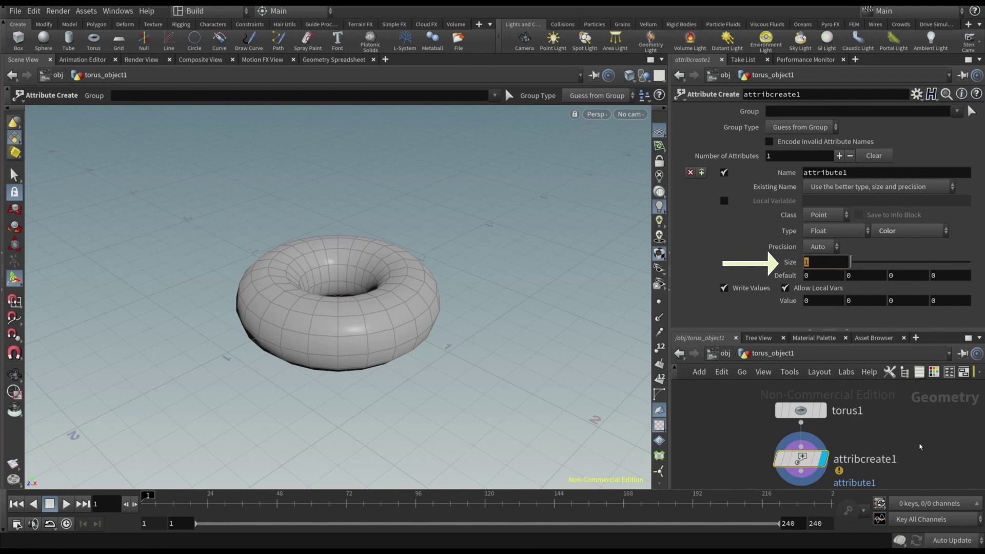
type("3")
key("Return")
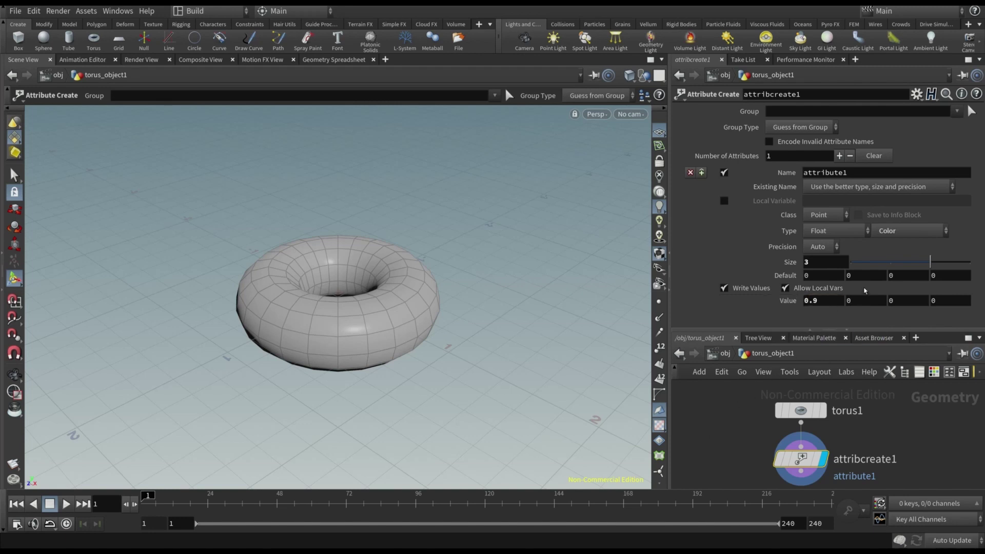
left_click(864, 302)
key("BackSpace")
type("0.7")
key("Tab")
type("0.1")
key("Return")
- Add a Color node, color1, fed by torus1, and frame all nodes
key("Tab")
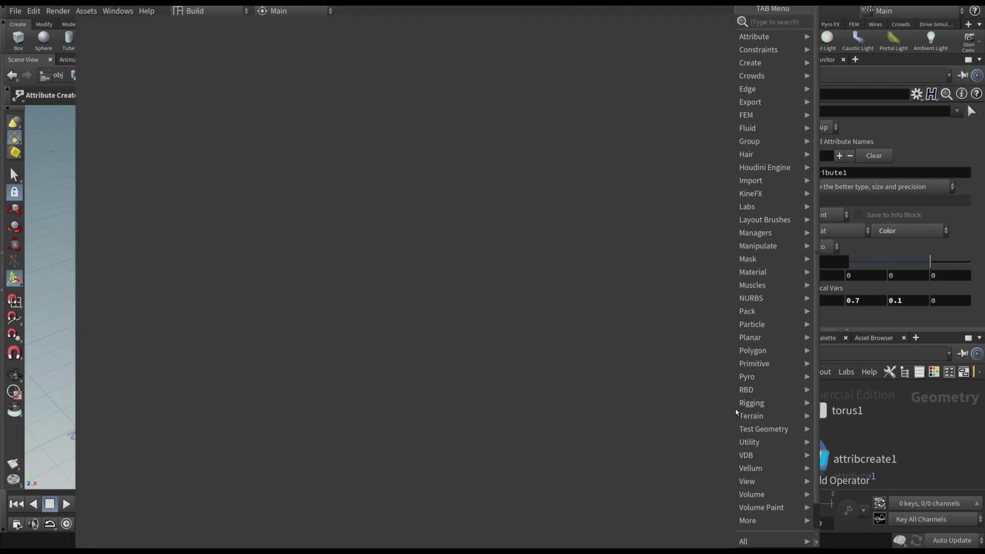
type("colo")
key("Return")
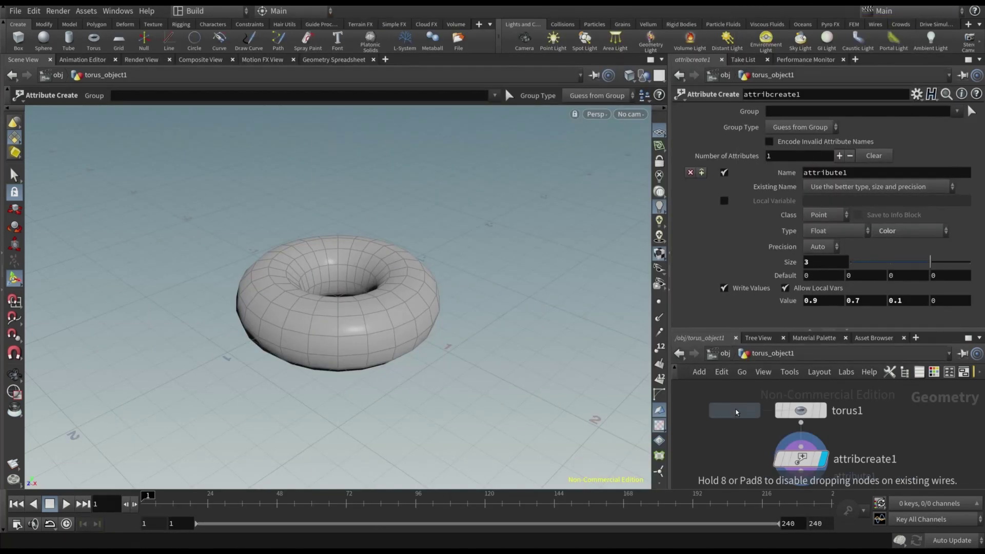
left_click(927, 448)
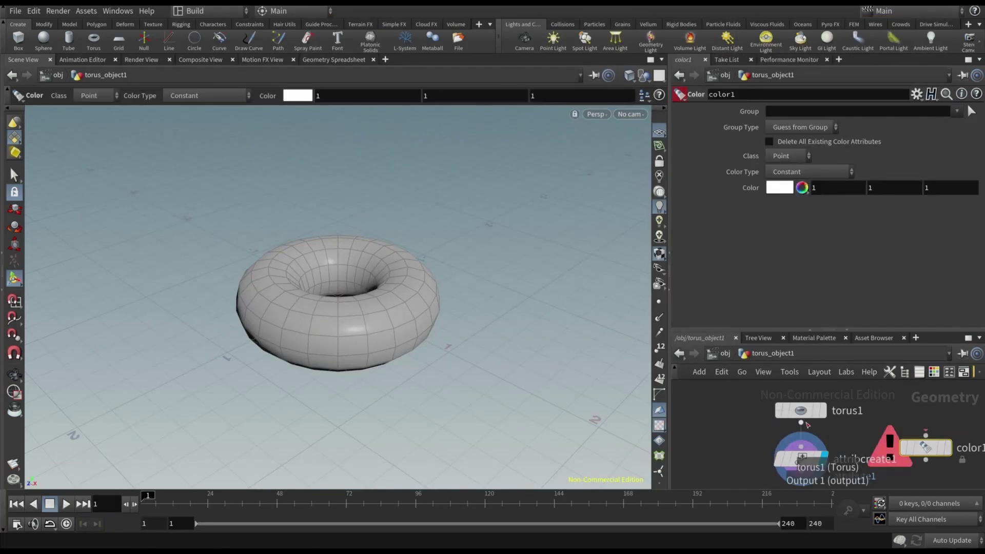
left_click_drag(808, 425, 926, 435)
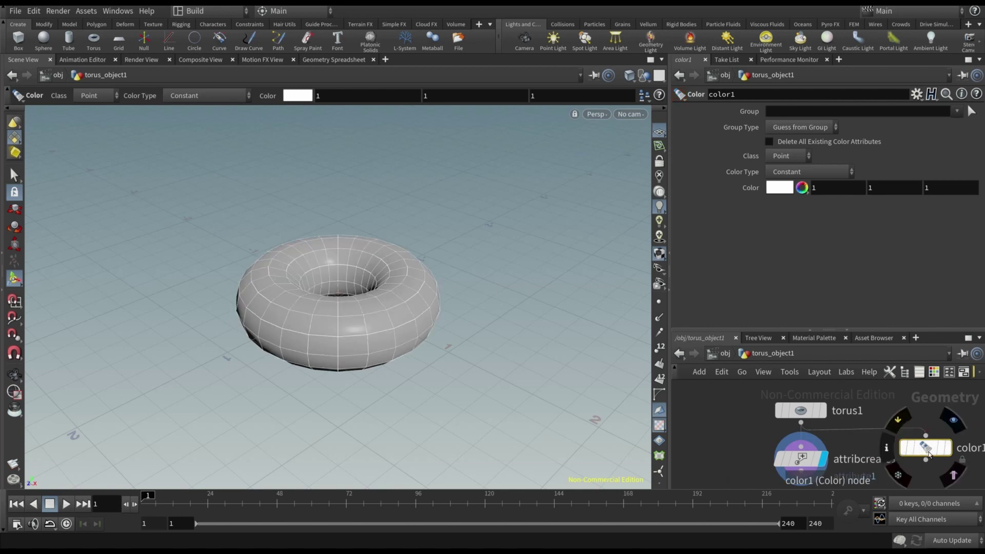
key("h")
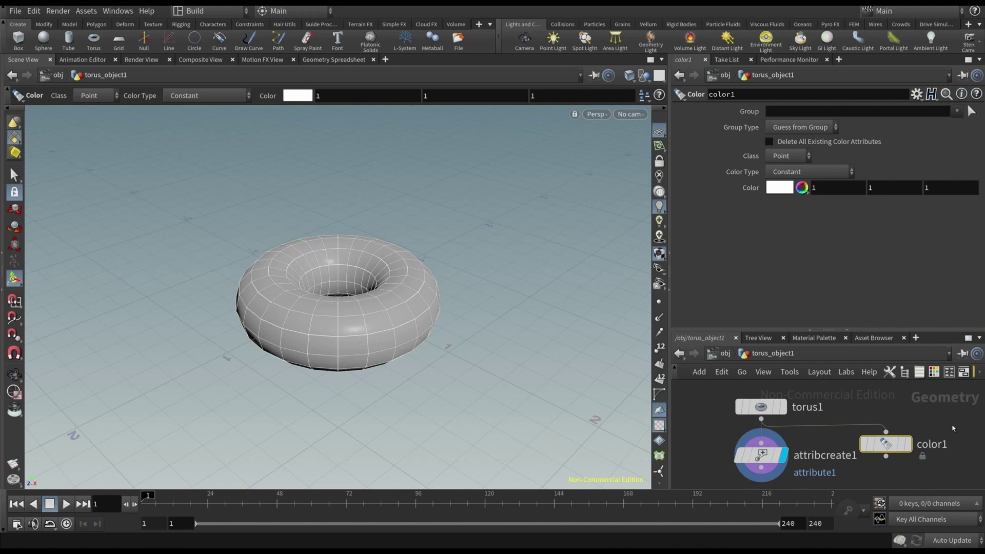
- Set color1's colour to 0.1, 0.8, 0
left_click(908, 445)
double_click(816, 187)
type("0.1")
key("Return")
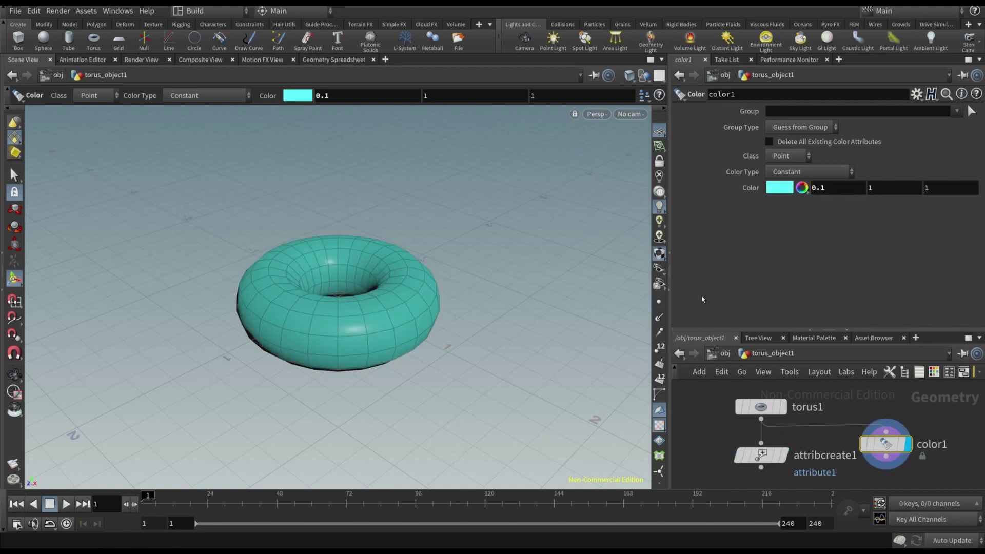
key("Tab")
type("0.8")
key("Return")
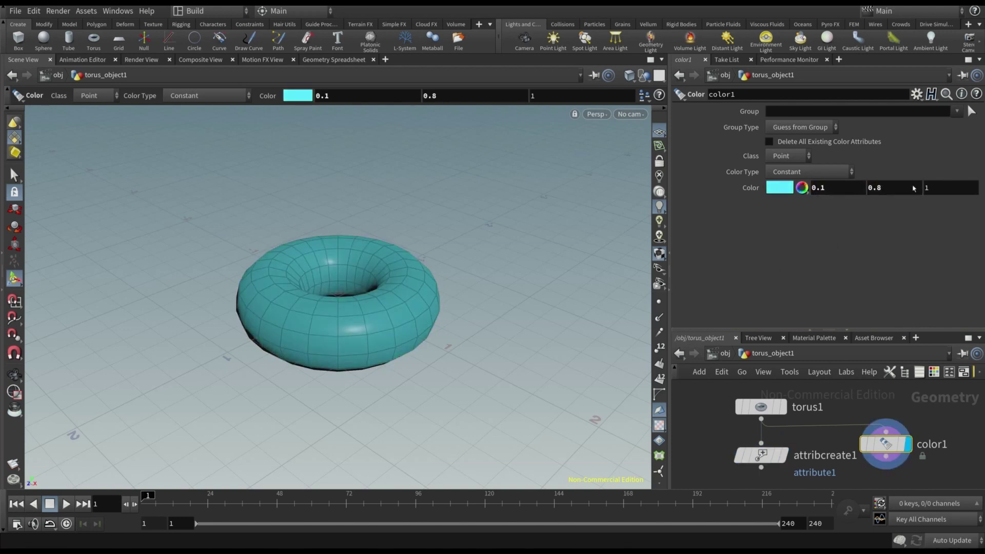
key("Tab")
type("0")
key("Return")
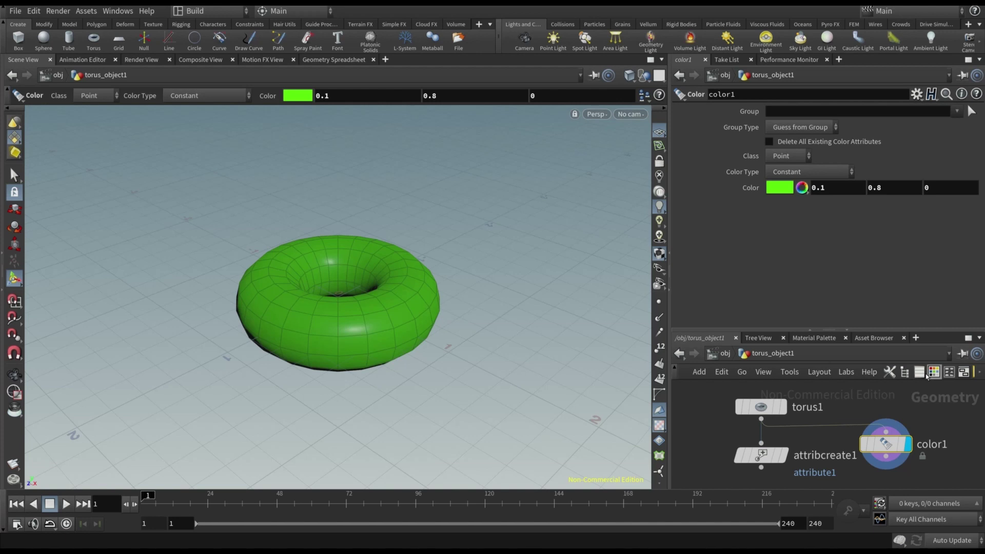
- Inspect color1's output attributes, then make attribcreate1 the displayed node
middle_click(889, 447)
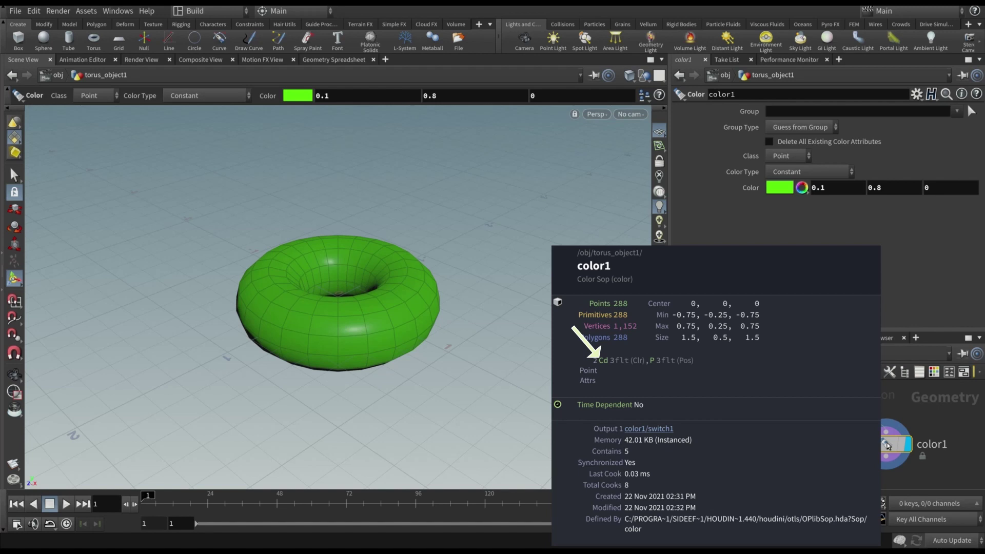
middle_click_drag(889, 446, 893, 442)
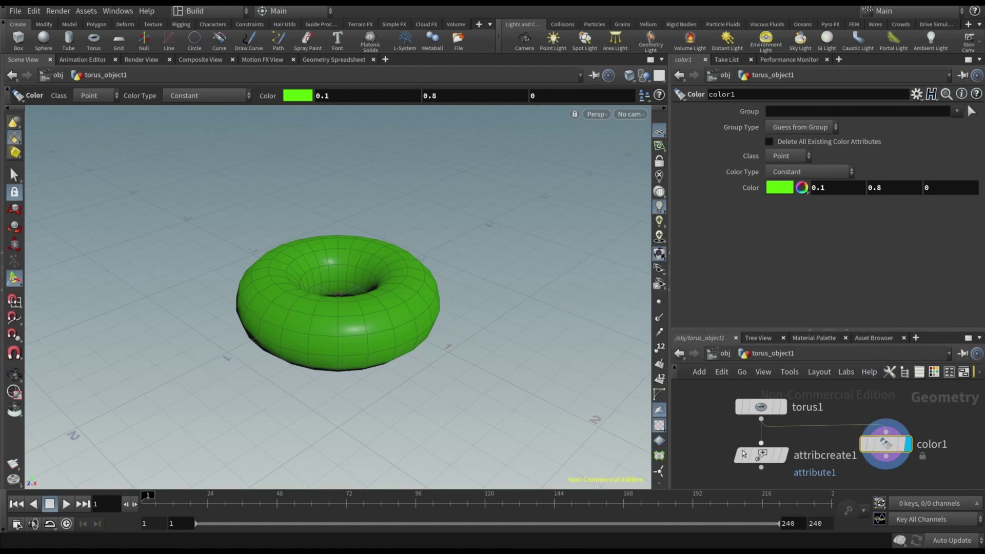
left_click(761, 462)
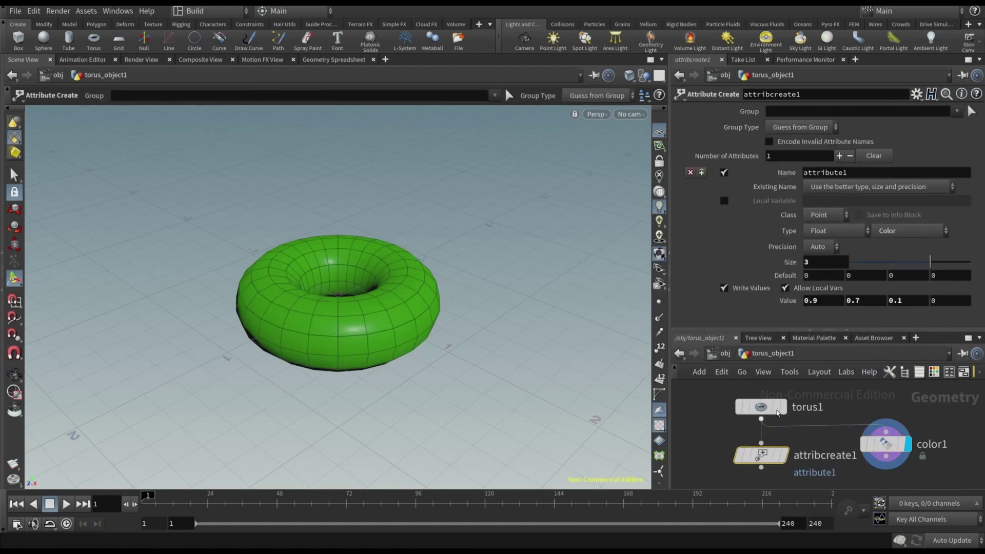
left_click(784, 455)
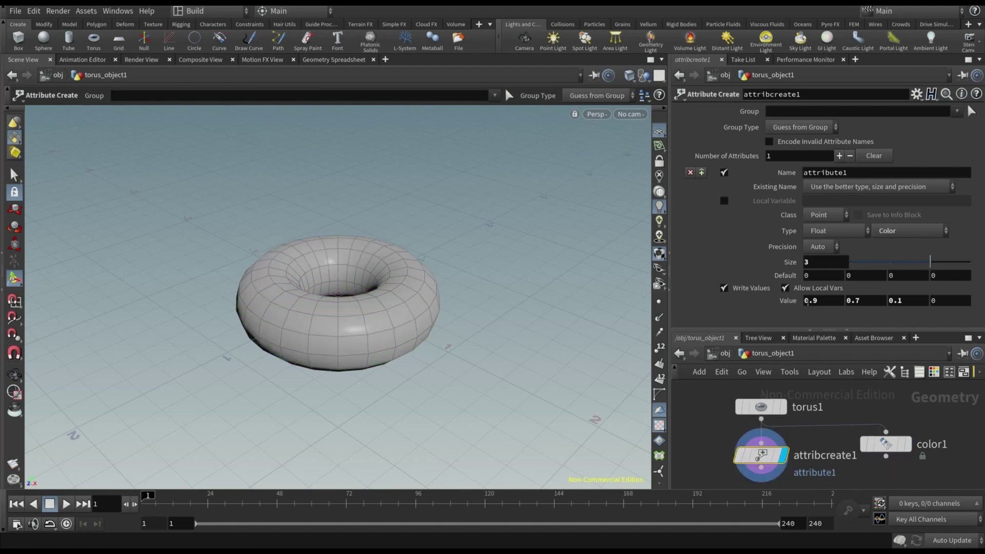
- Rename attribcreate1's attribute to Cd and inspect its attributes
double_click(873, 174)
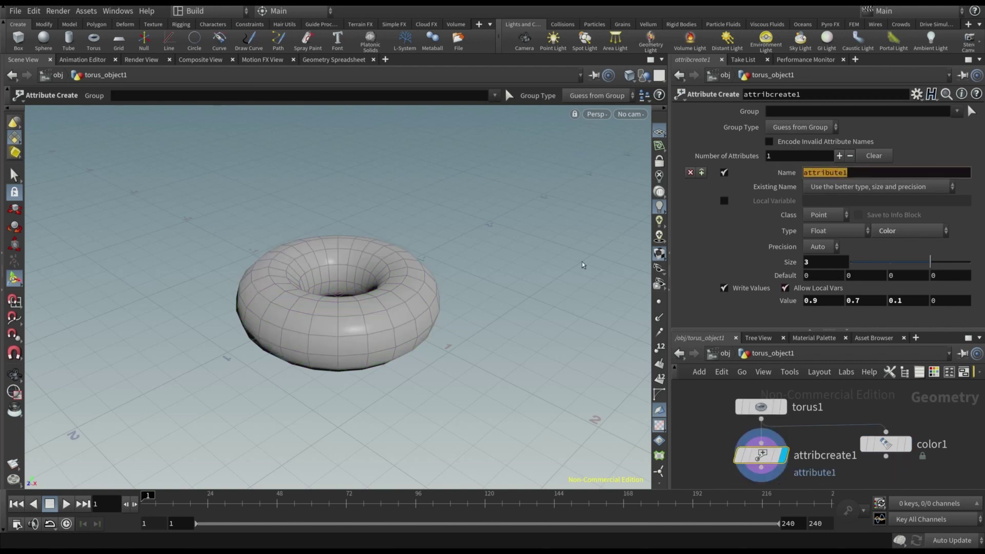
type("Cd")
key("Return")
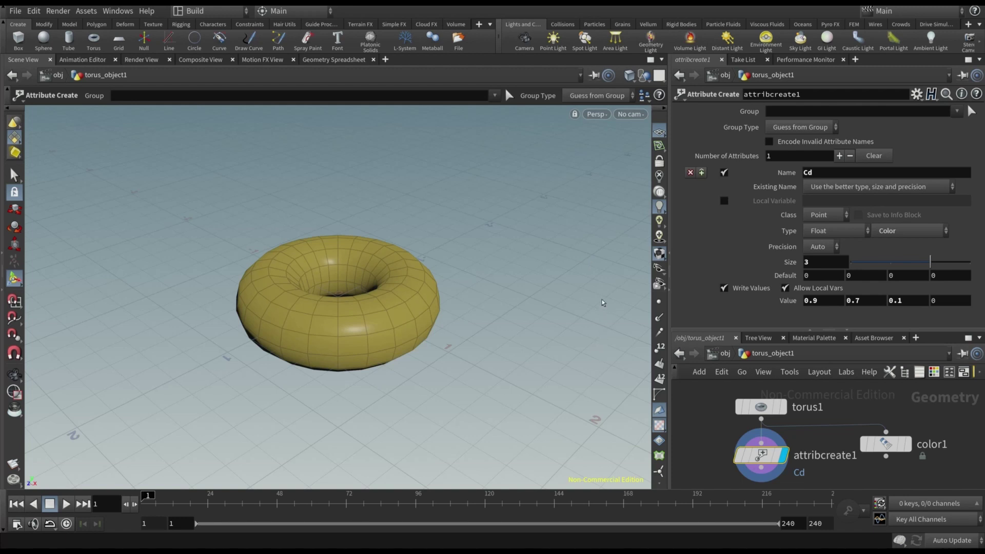
middle_click(765, 456)
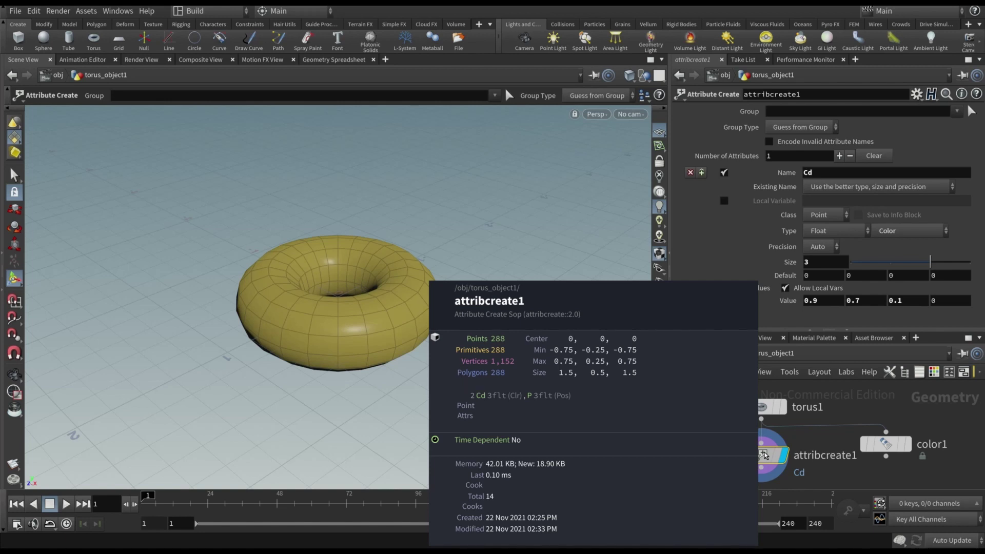
middle_click(765, 456)
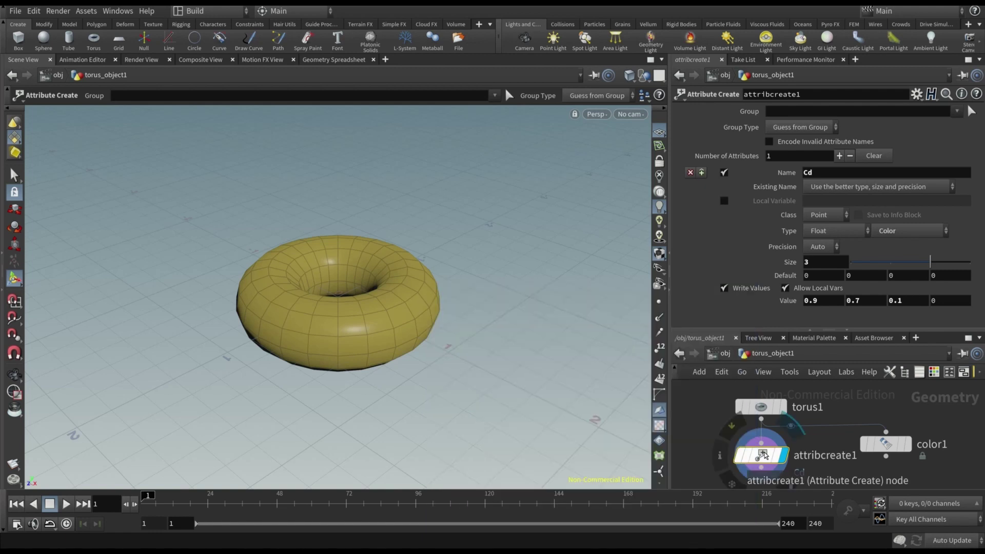
middle_click(764, 455)
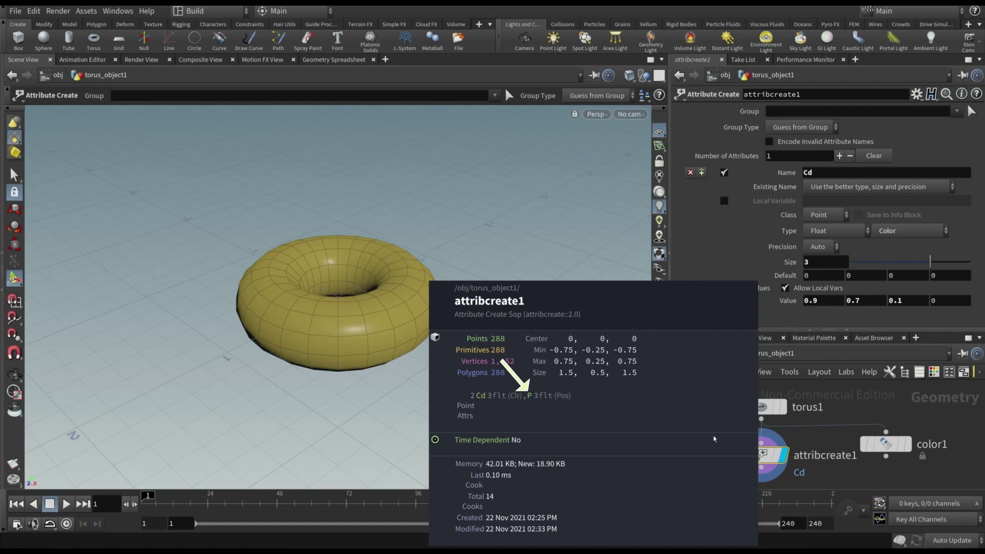
middle_click_drag(714, 439, 707, 445)
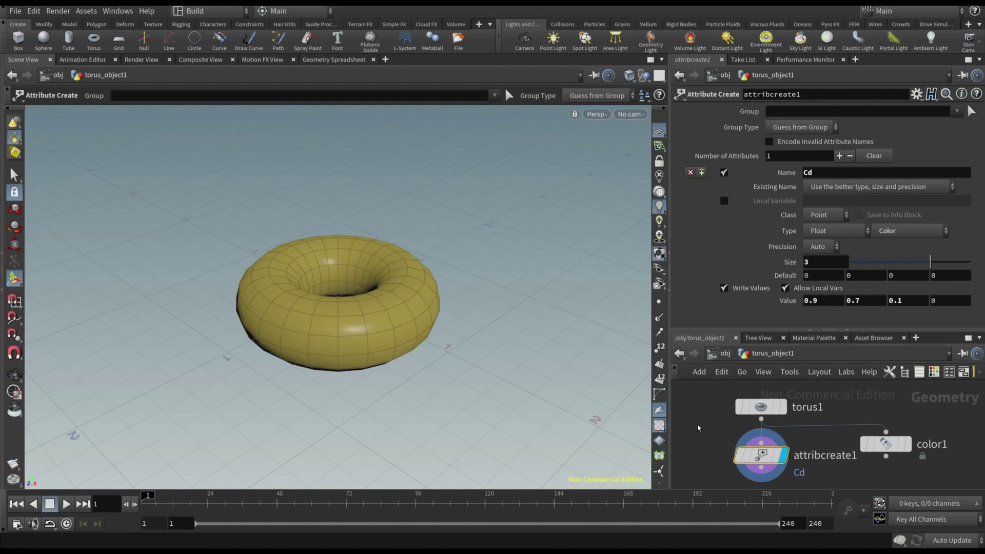
- Rename the attribute to P, then to myAttribute, and inspect attribcreate1's geometry info
double_click(829, 173)
type("P")
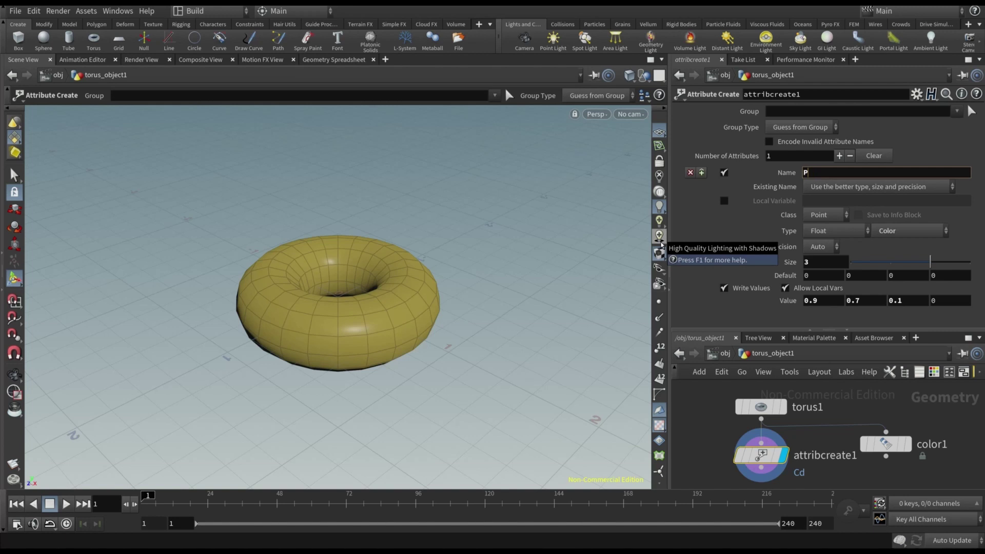
key("Return")
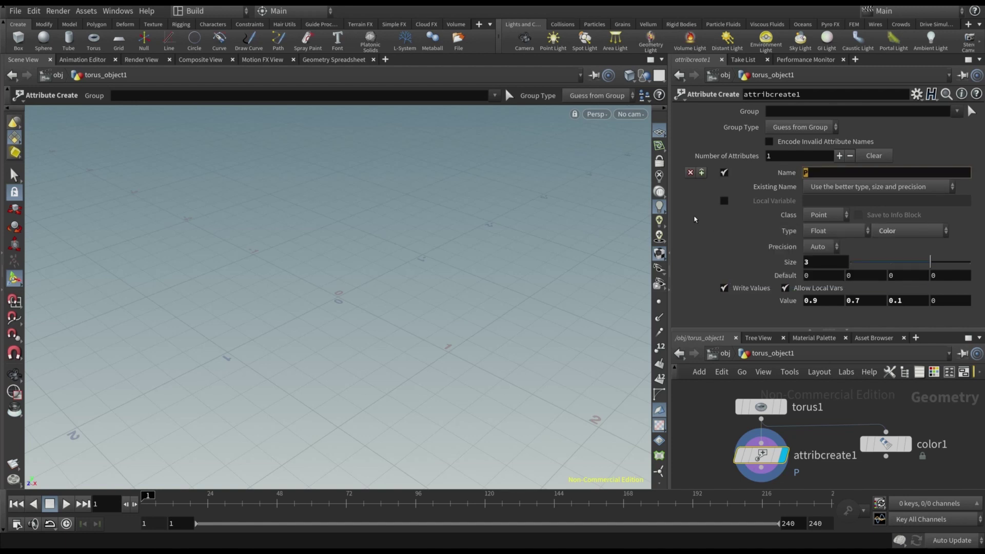
type("myAttribute")
key("Return")
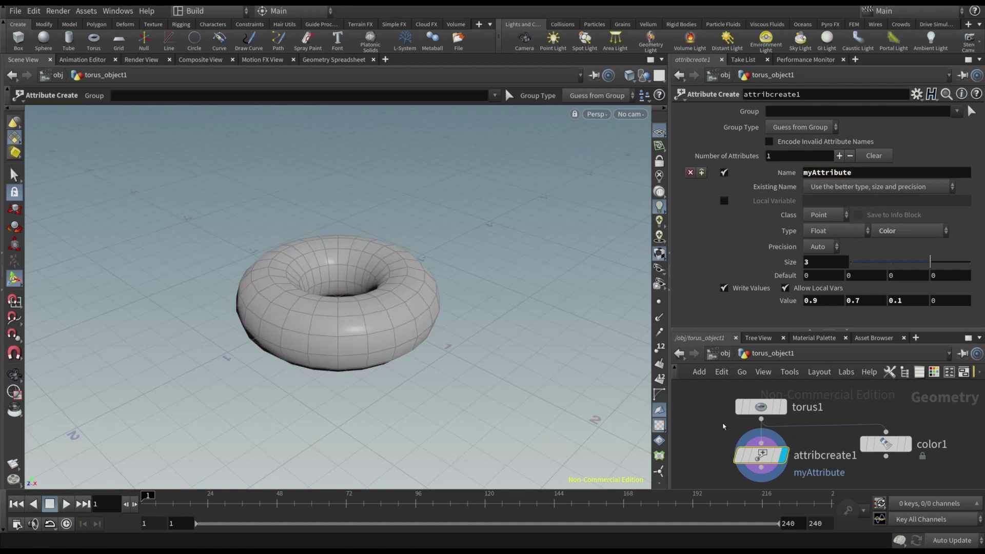
middle_click(763, 458)
- Make myAttribute an Integer attribute of size 1
left_click(862, 232)
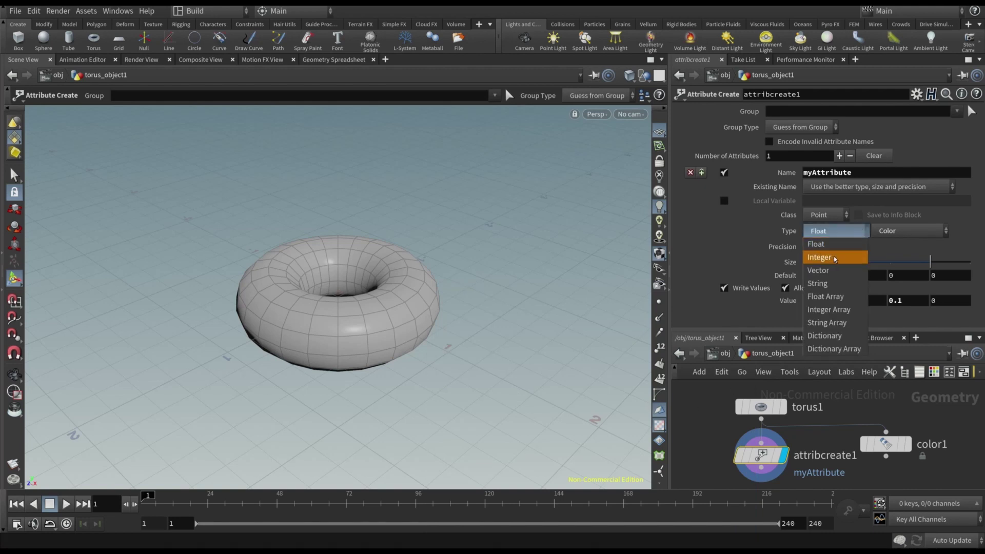
left_click(835, 258)
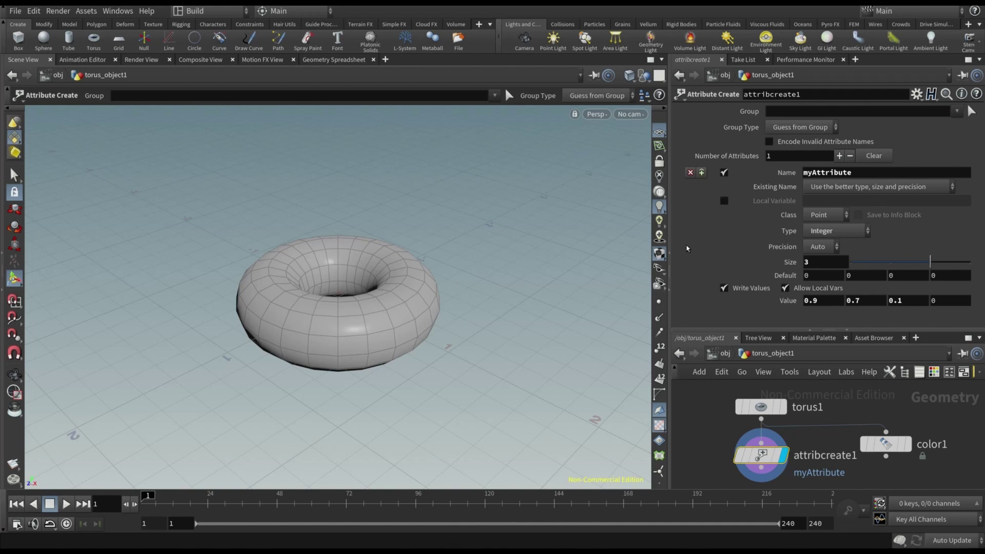
left_click(824, 263)
type("1")
key("Return")
- Set myAttribute's value to 25, with the remaining value fields at 0
left_click(825, 303)
type("25")
key("Tab")
type("0")
key("Tab")
type("0")
key("Tab")
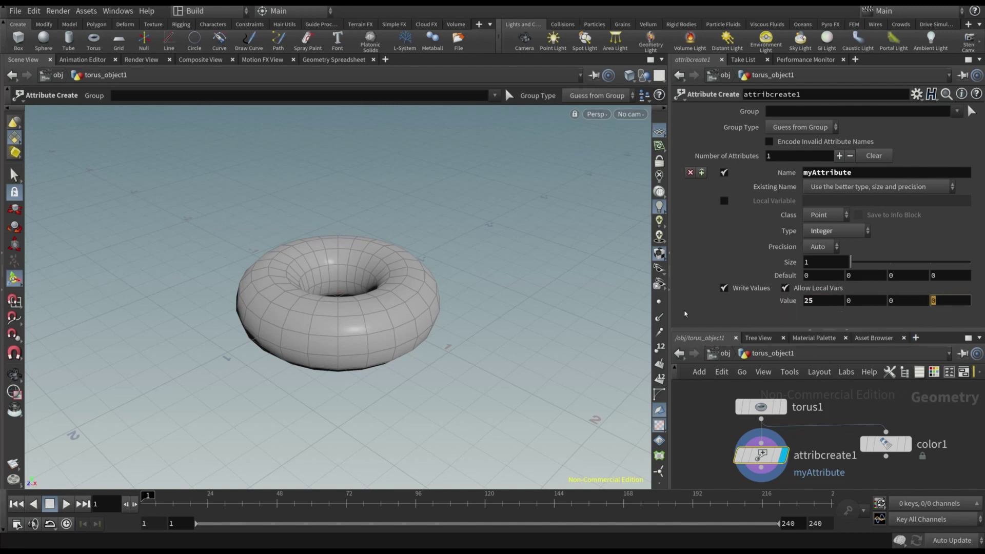
left_click(835, 231)
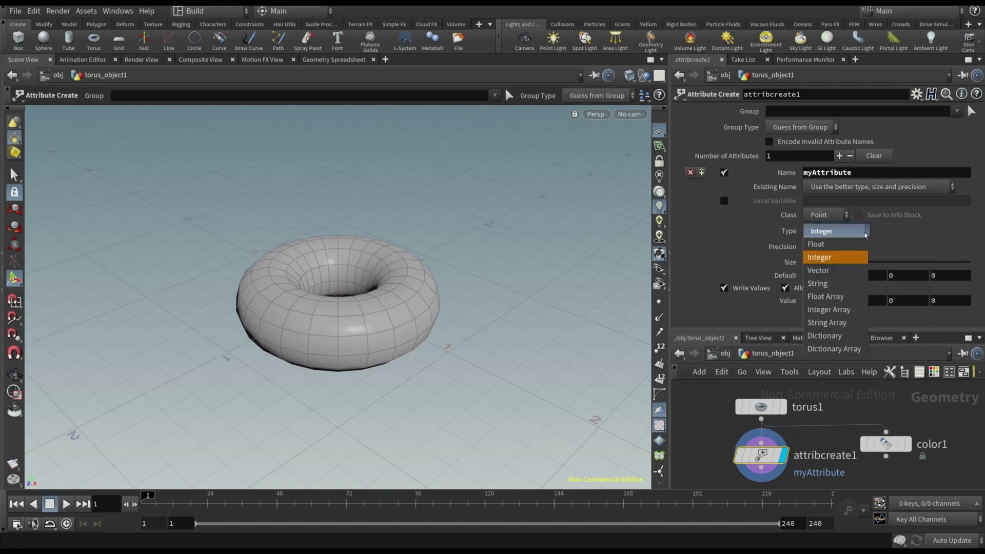
- Switch myAttribute's type to Vector
left_click(821, 270)
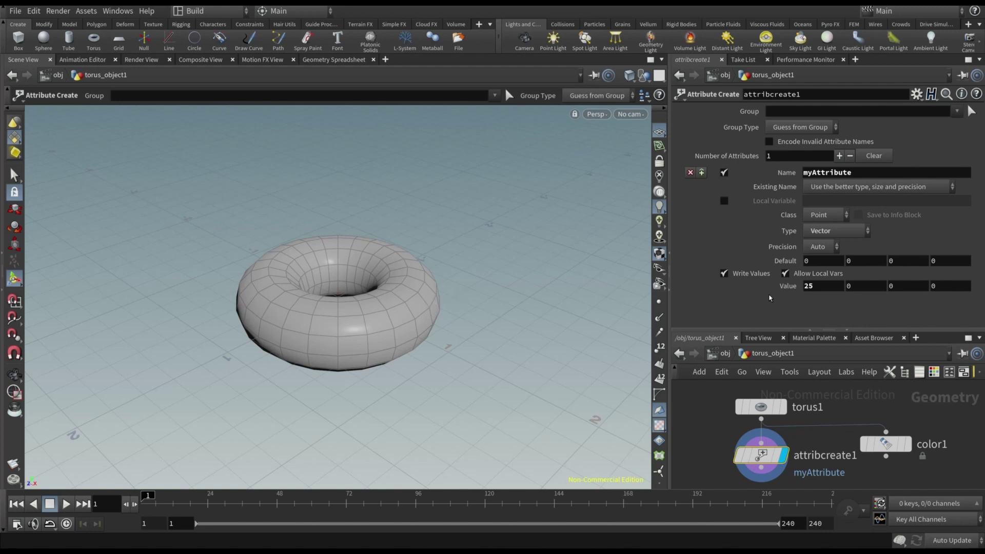
- Make myAttribute a String with value myString, then switch to the Sketchfab CC0 collection in Chrome
left_click(824, 231)
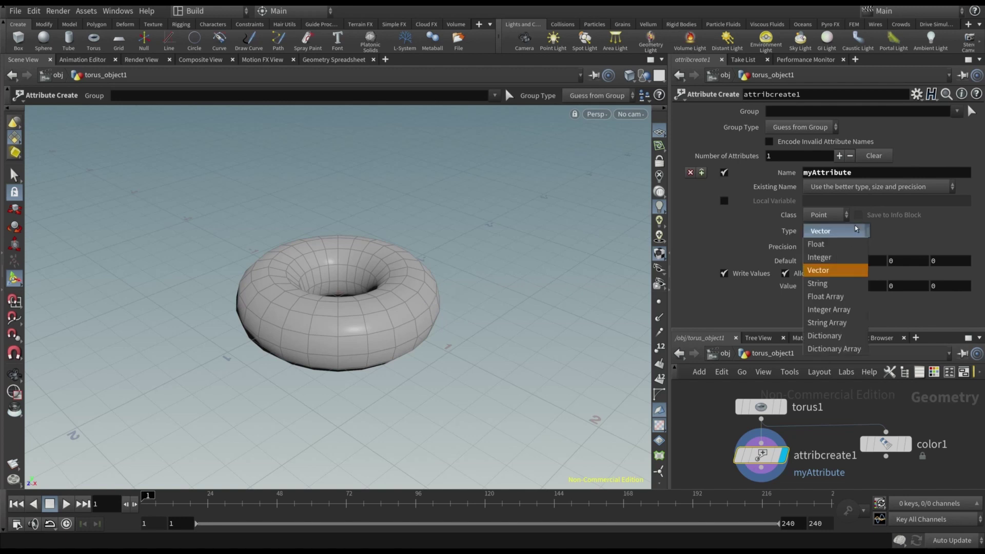
left_click(850, 288)
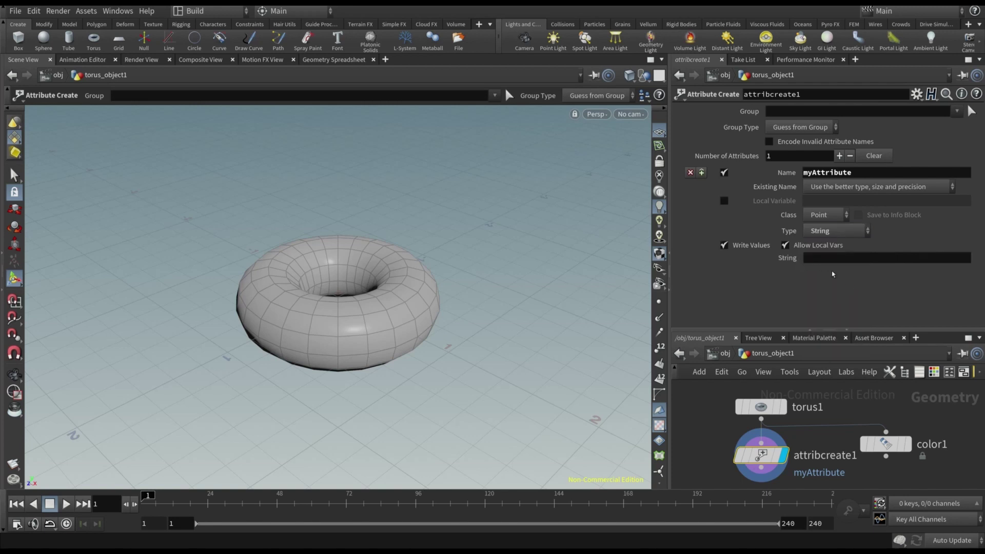
type("myString")
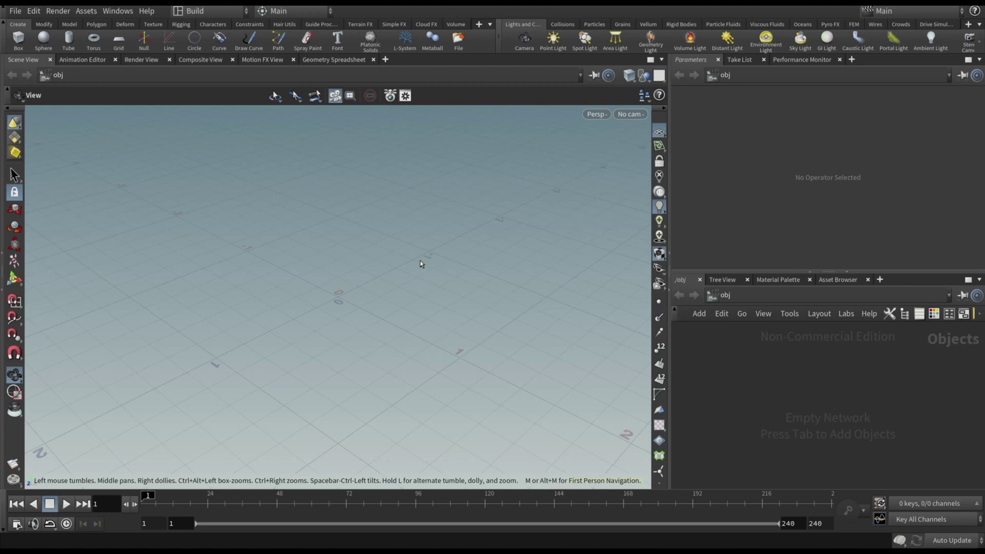
key("alt+Tab")
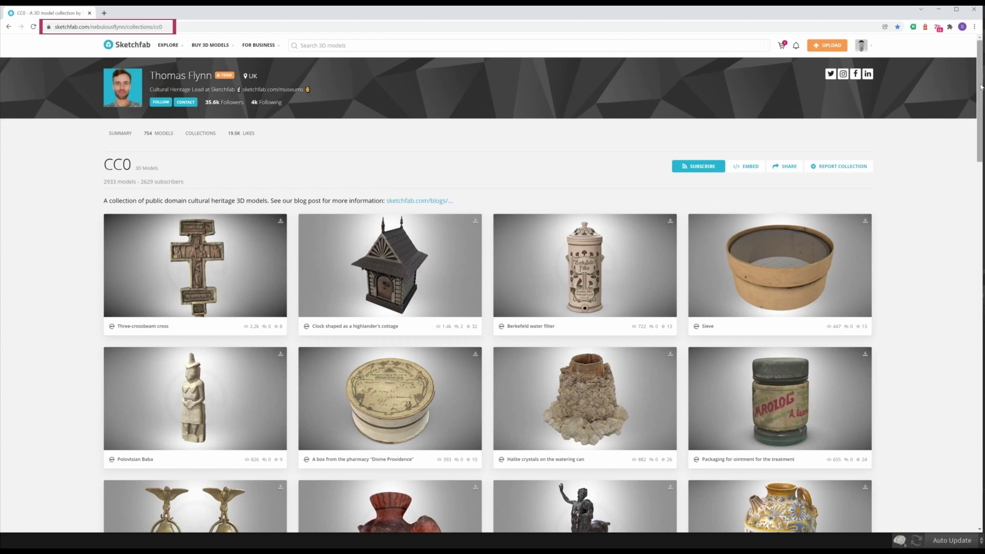
- Open the Bust of Róża Loewenfeld model, turn it to the front, and show its download options
left_click_drag(981, 86, 982, 186)
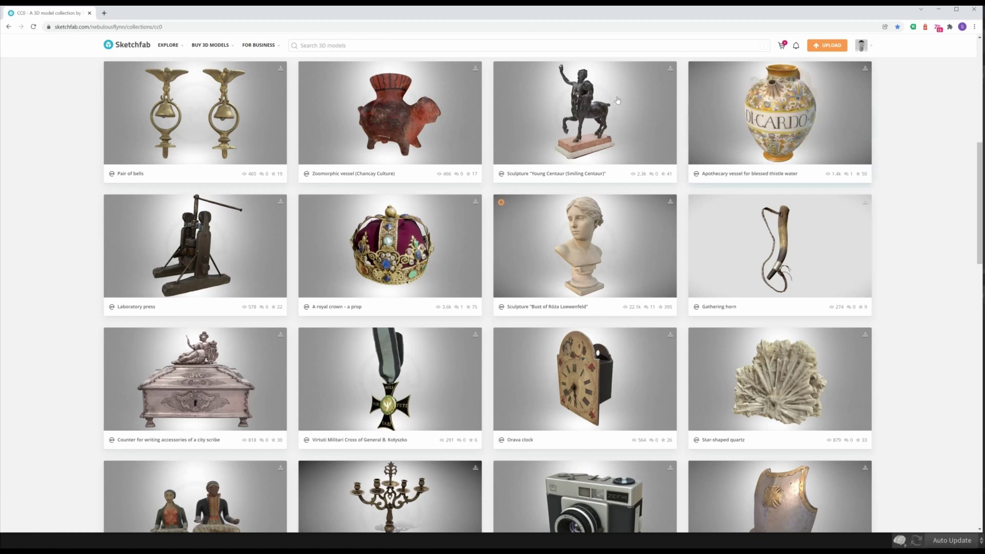
left_click(570, 235)
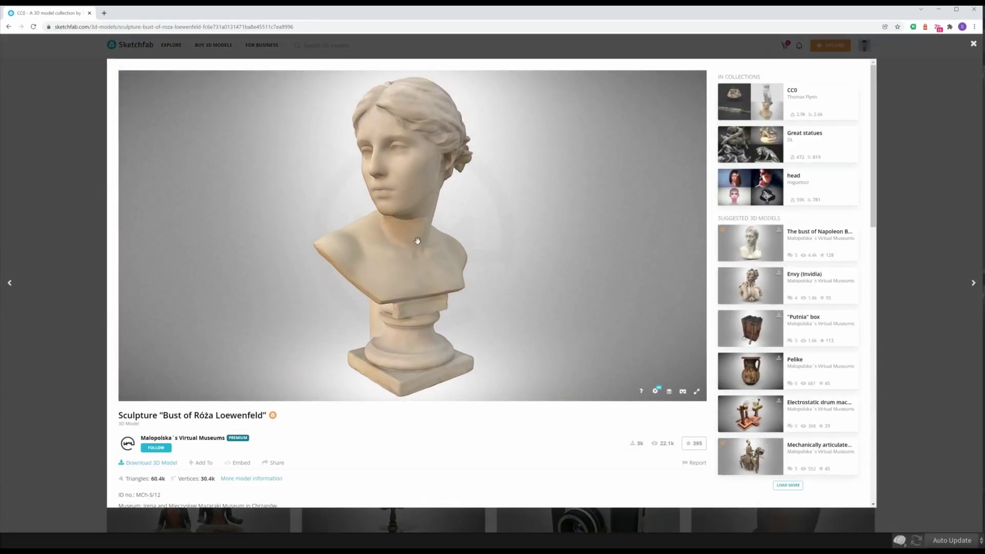
left_click_drag(385, 235, 434, 245)
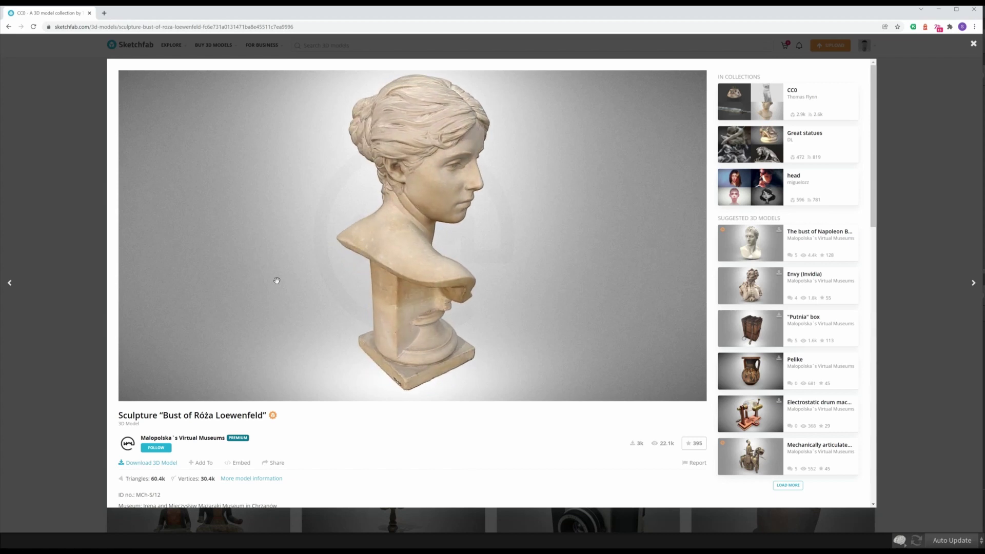
left_click(154, 463)
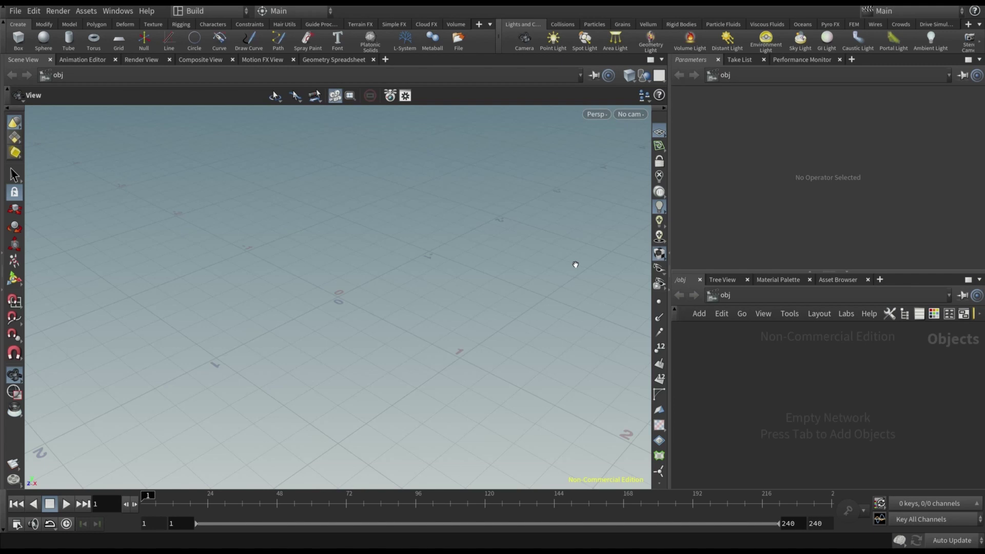
- Start a new project whose path is the Desktop HOUDINI folder ($HIP/Desktop/HOUDINI/)
left_click(17, 11)
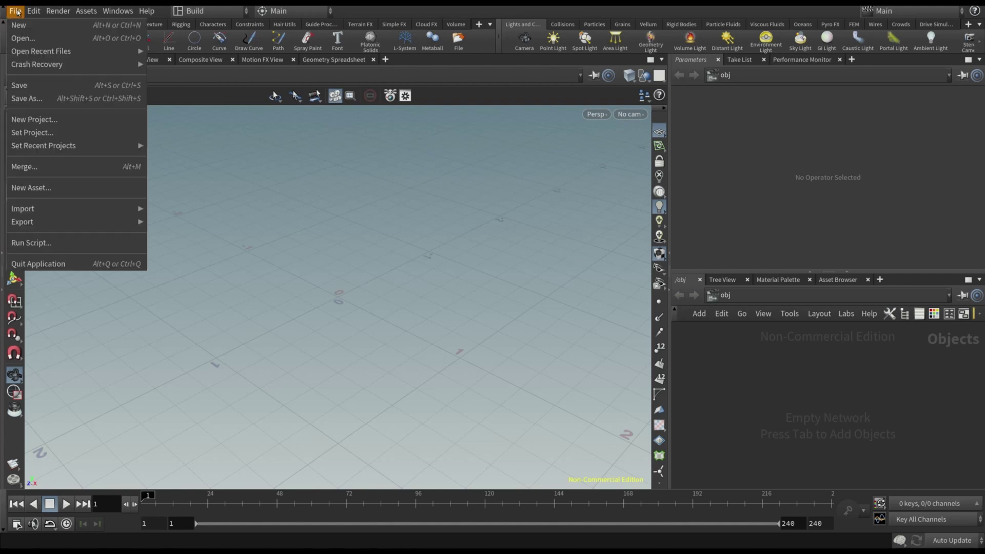
left_click(46, 120)
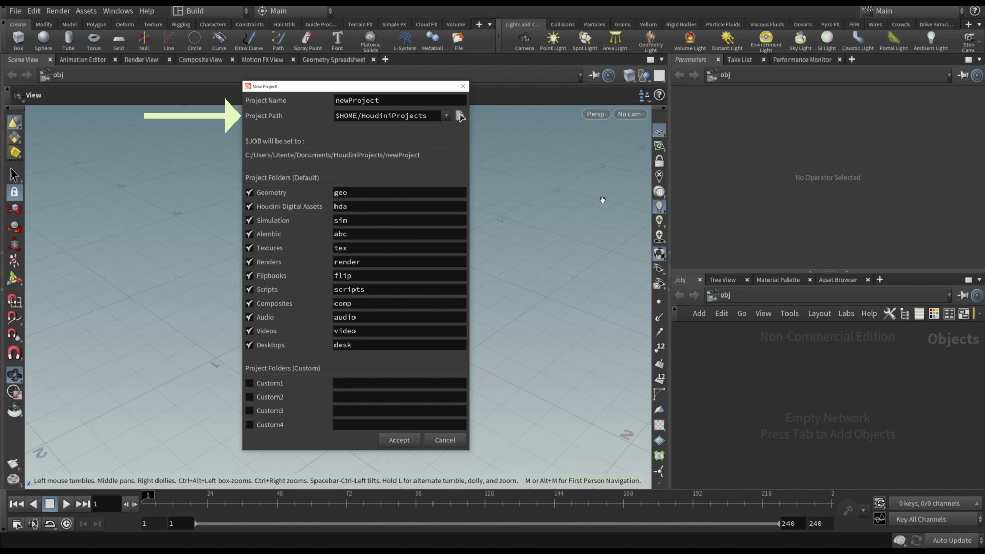
left_click(460, 116)
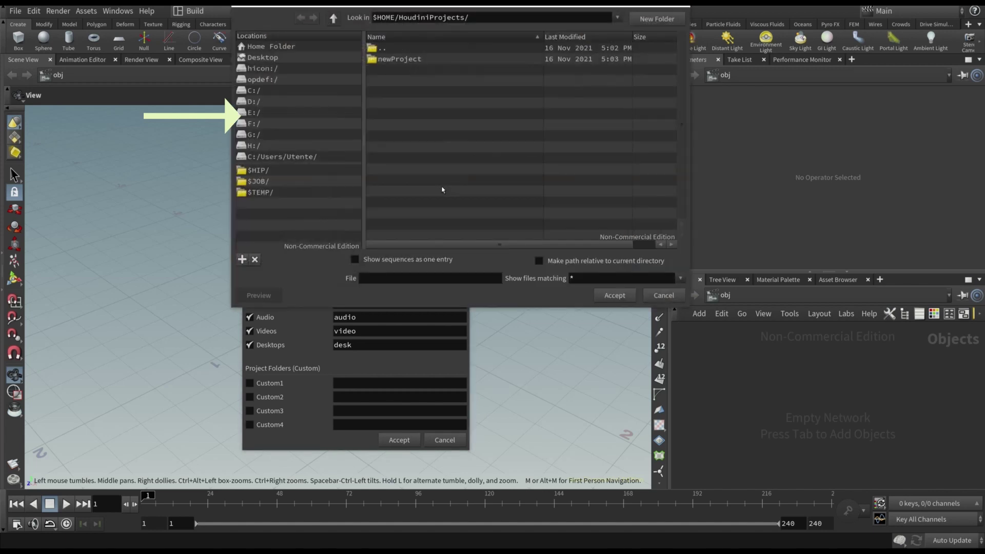
left_click(262, 57)
double_click(405, 58)
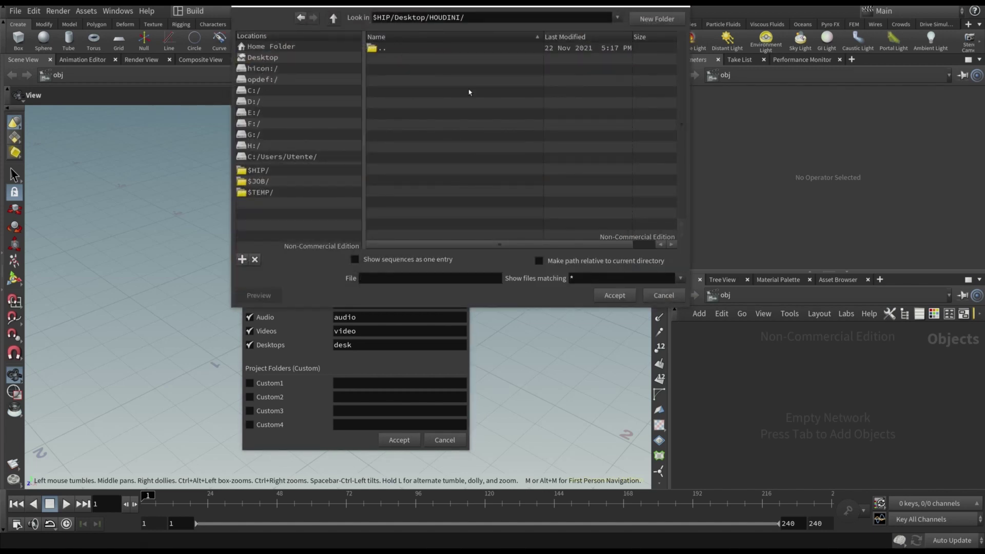
left_click(615, 296)
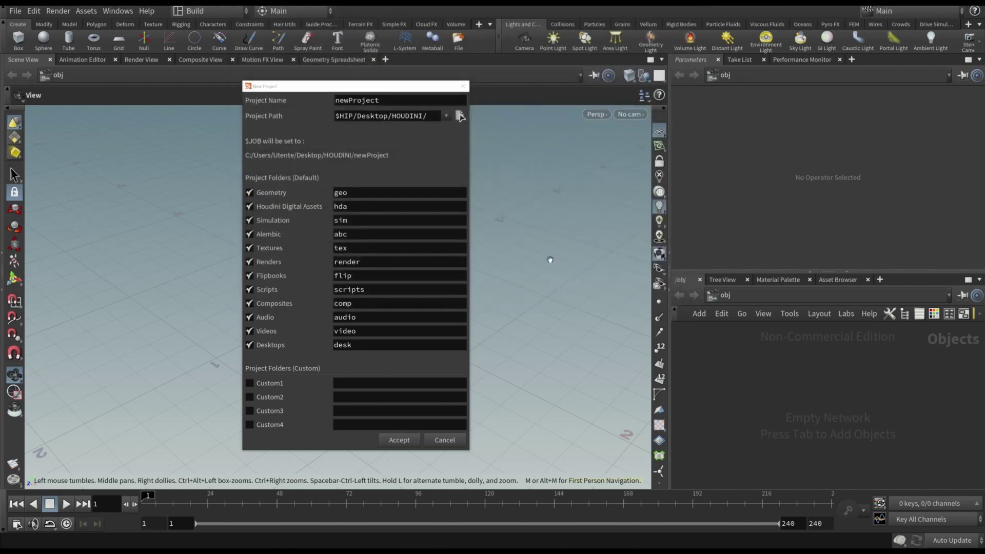
- Name the new project 'Sculpture' and accept it
type("S")
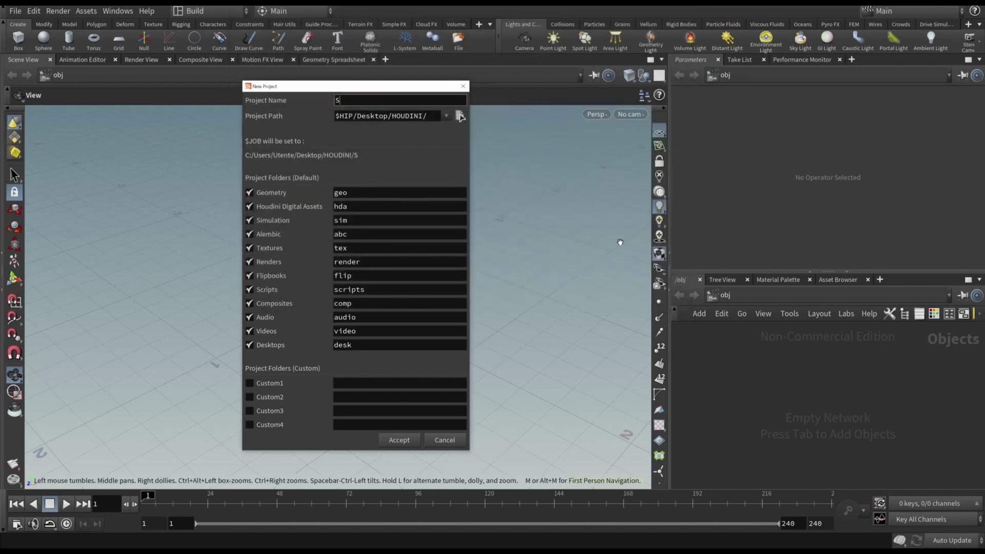
type("culpture")
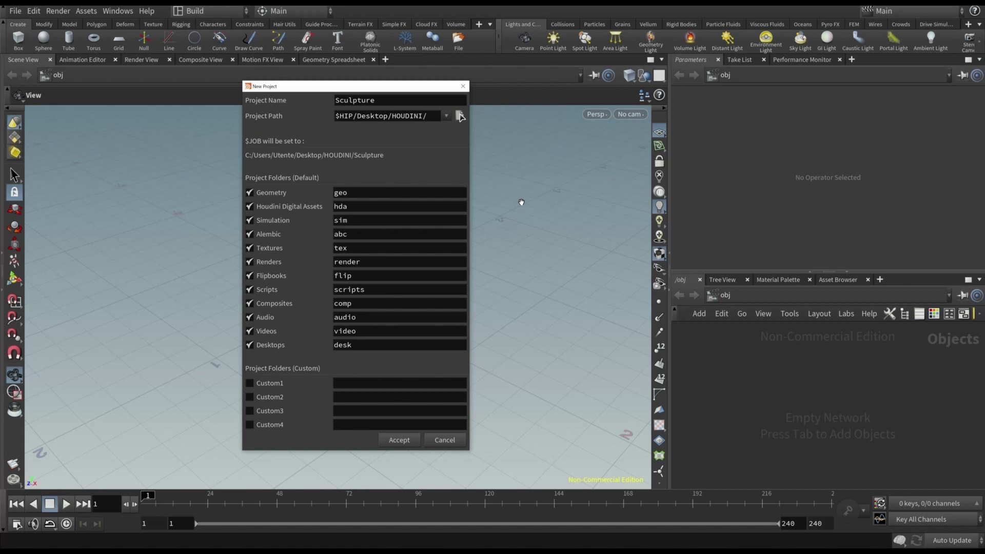
left_click(400, 440)
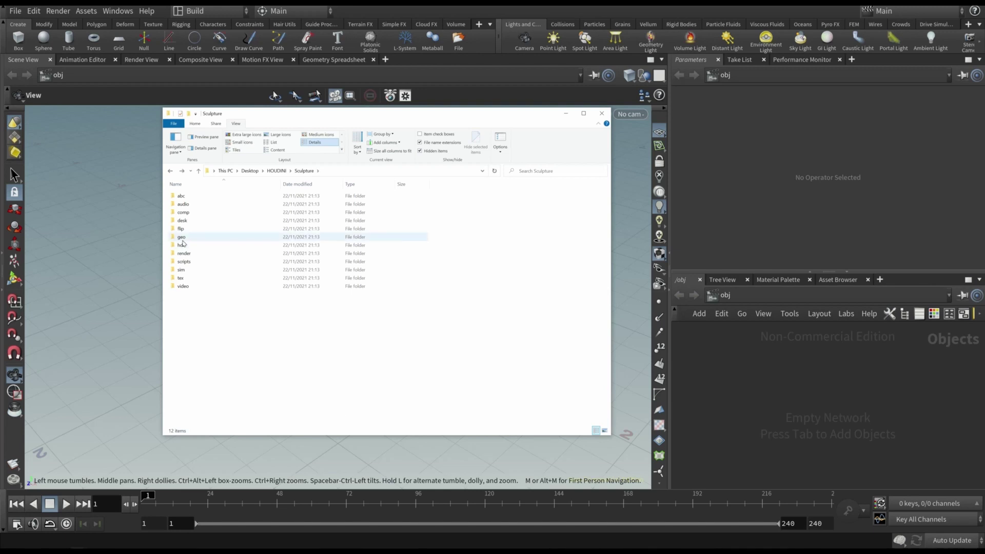
- Paste the downloaded bust OBJ model into the project's geo folder
double_click(183, 239)
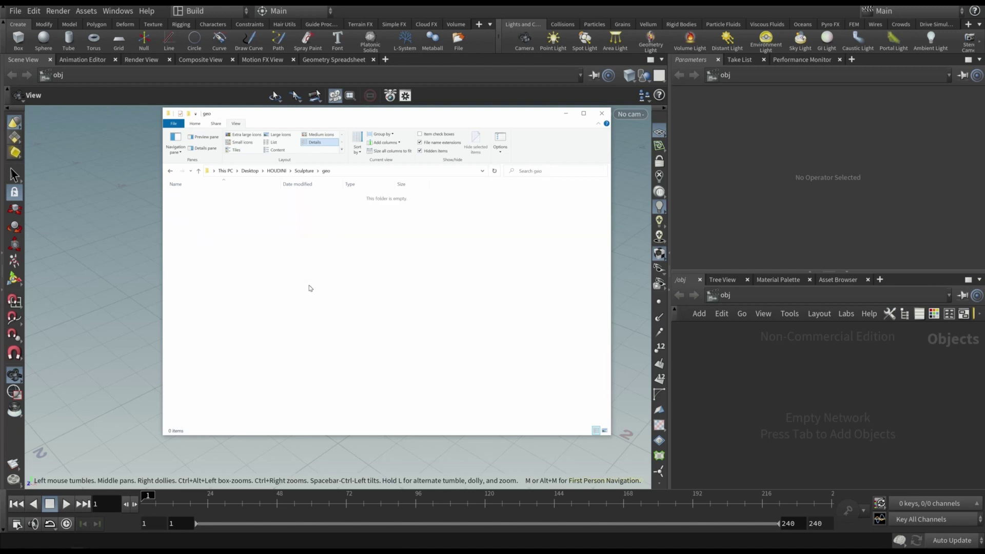
key("ctrl+v")
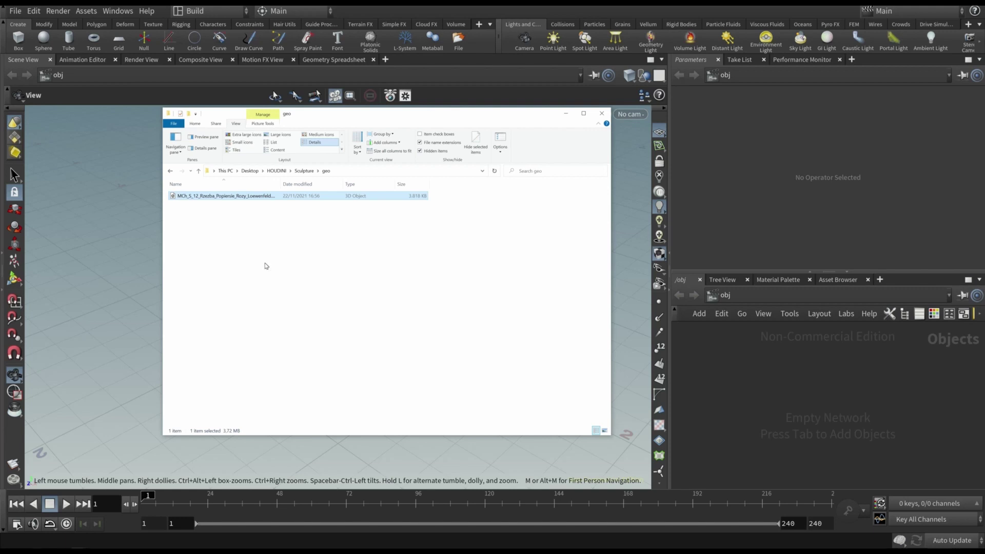
left_click(367, 336)
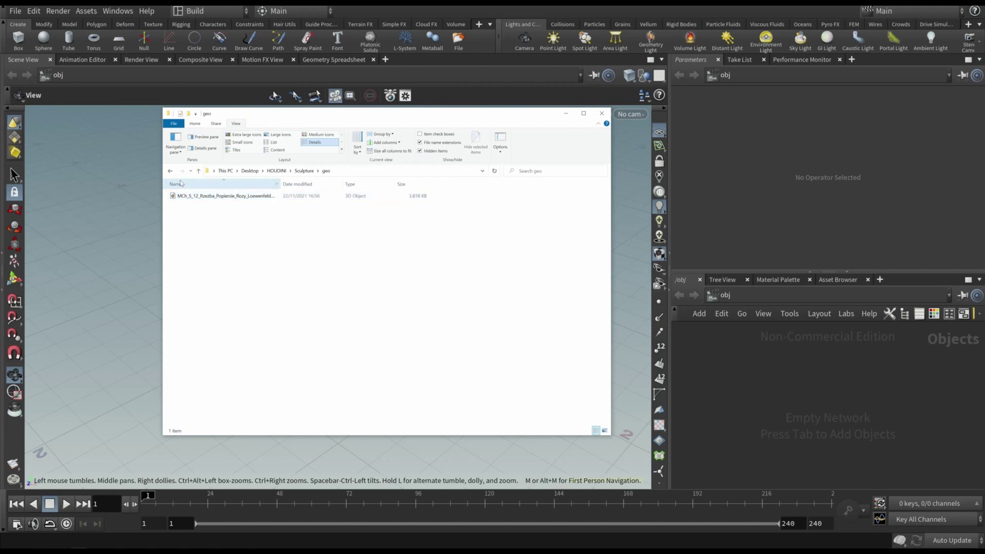
- Paste the two texture images into the tex folder and view them as Large icons
left_click(170, 171)
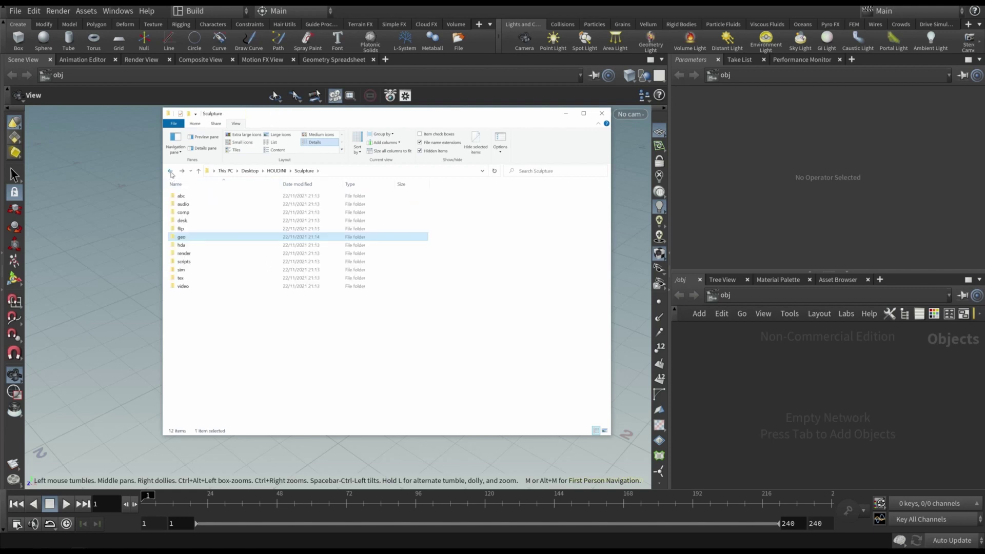
double_click(182, 278)
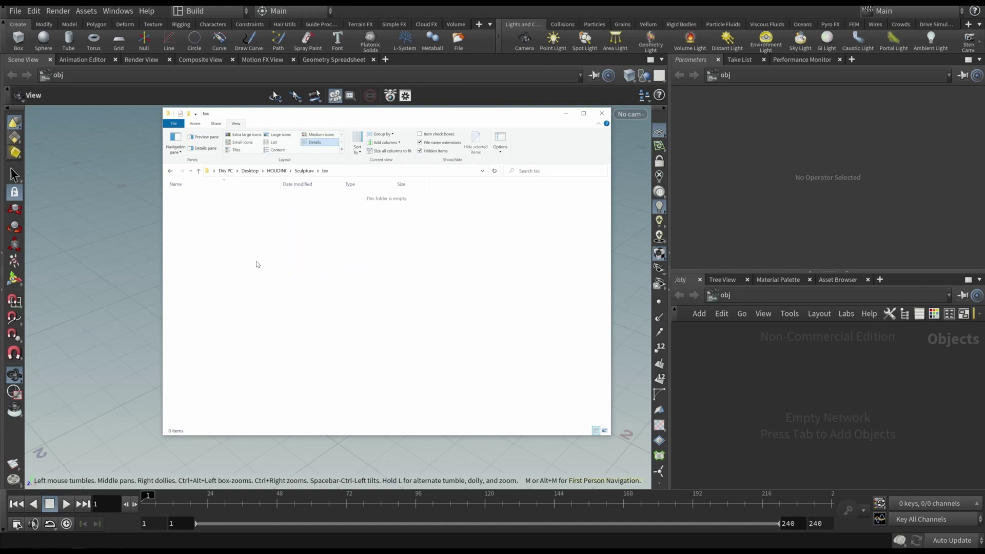
key("ctrl+v")
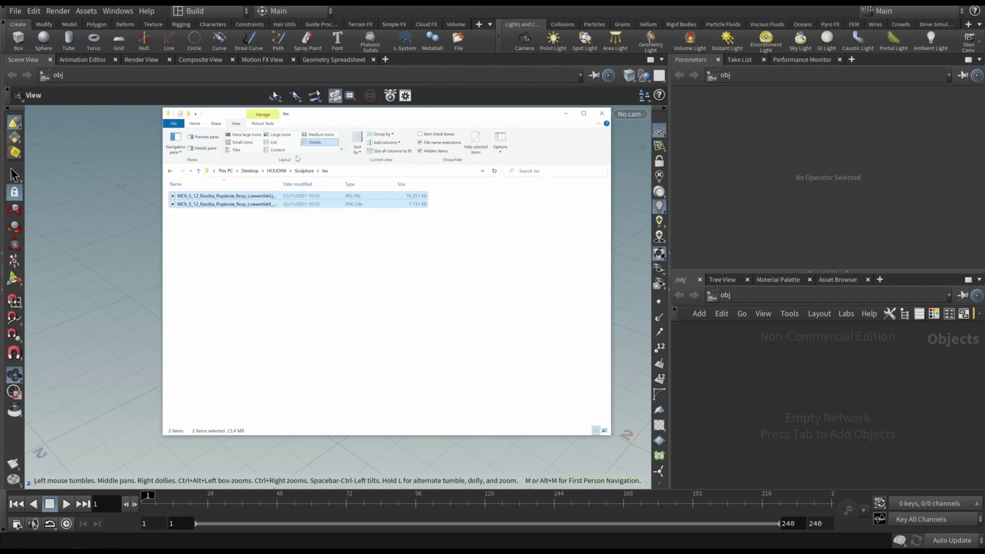
left_click(285, 135)
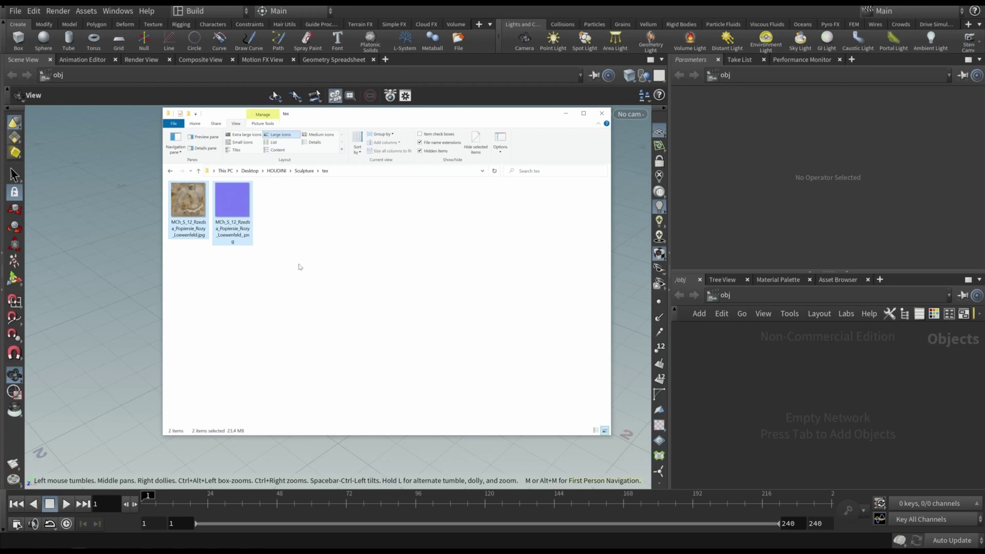
left_click(306, 266)
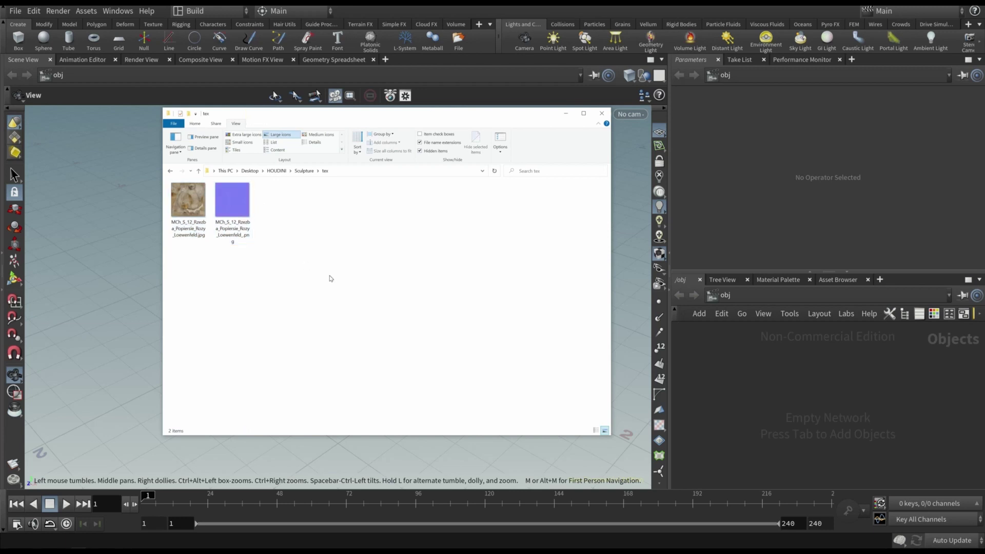
- Save the empty scene as mySculpture in the Sculpture project's $JOB/ folder
left_click(566, 113)
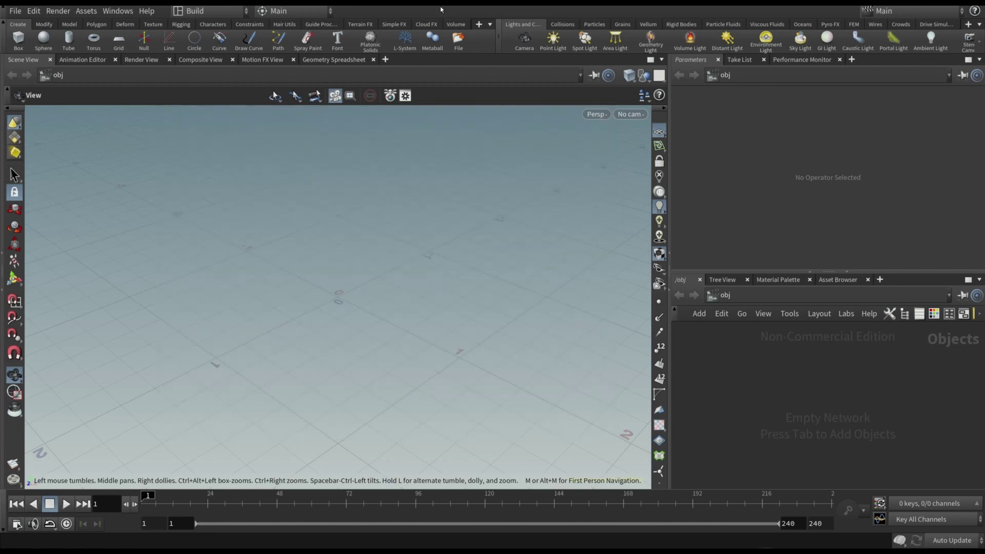
left_click(15, 11)
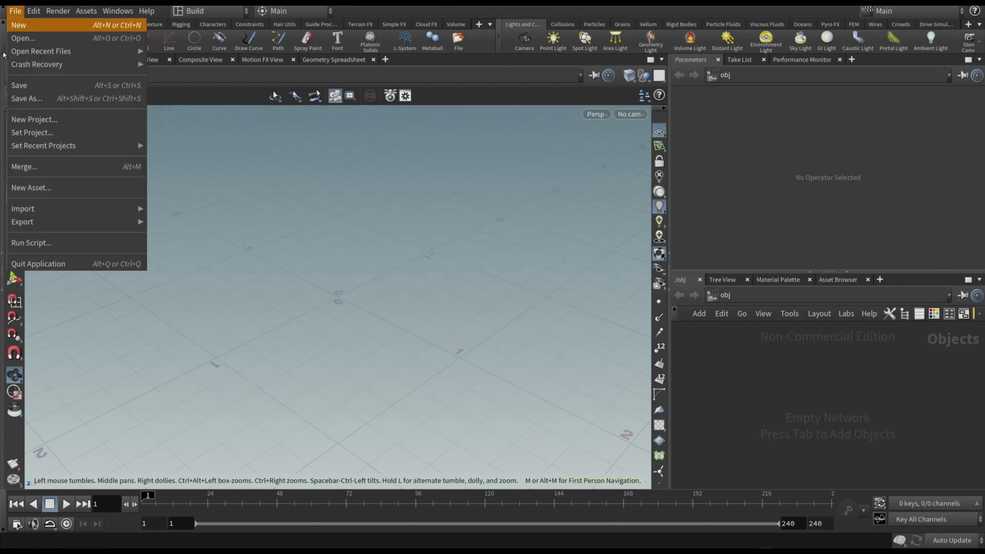
left_click(16, 96)
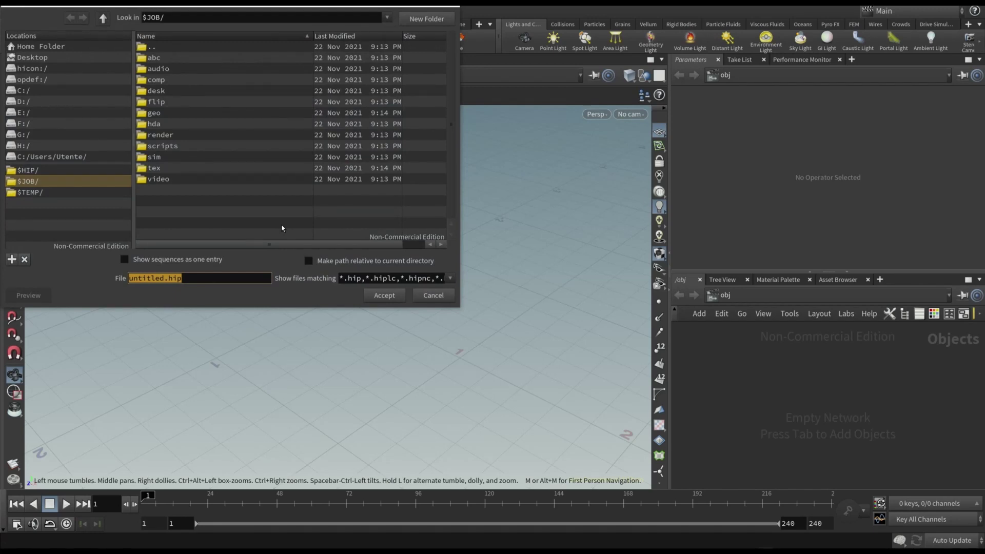
left_click(28, 180)
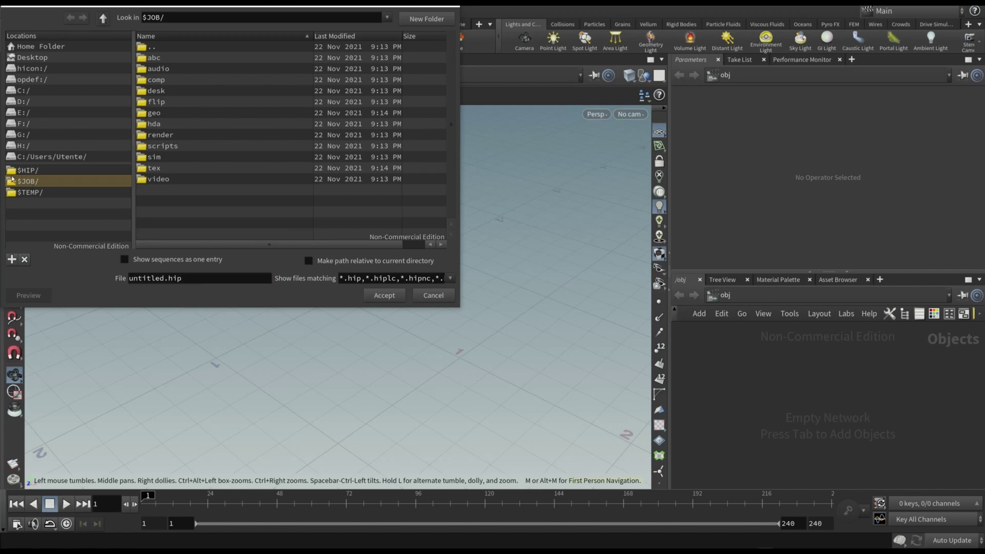
left_click(32, 58)
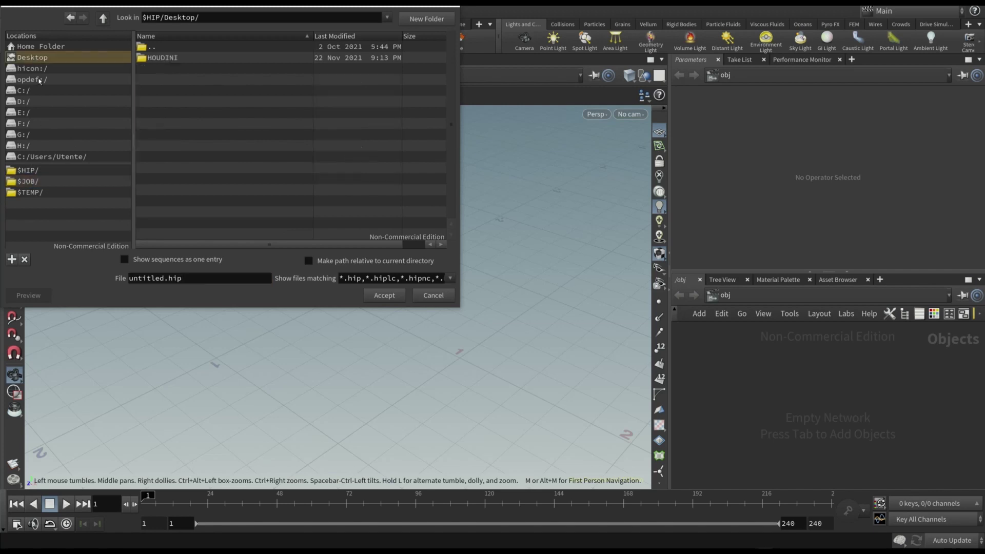
left_click(29, 181)
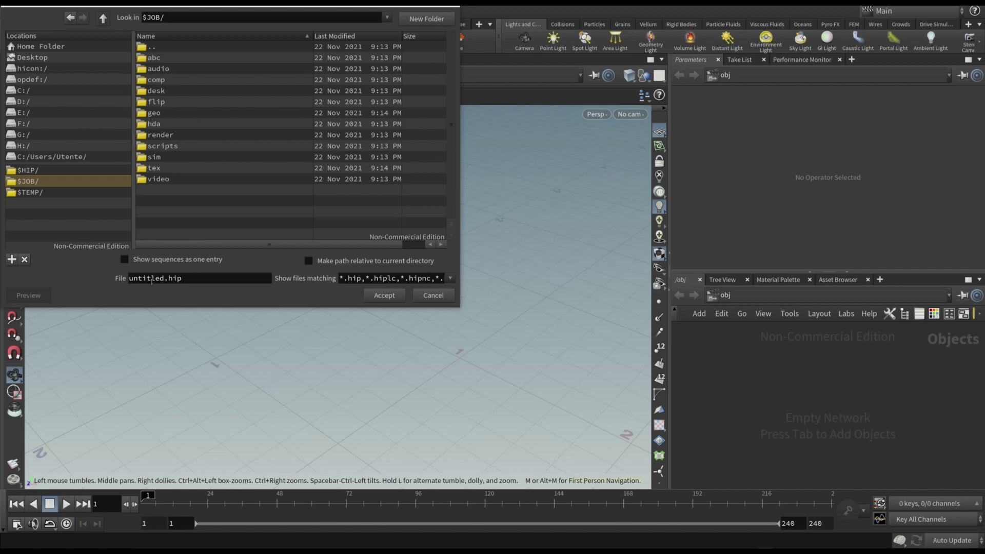
triple_click(152, 279)
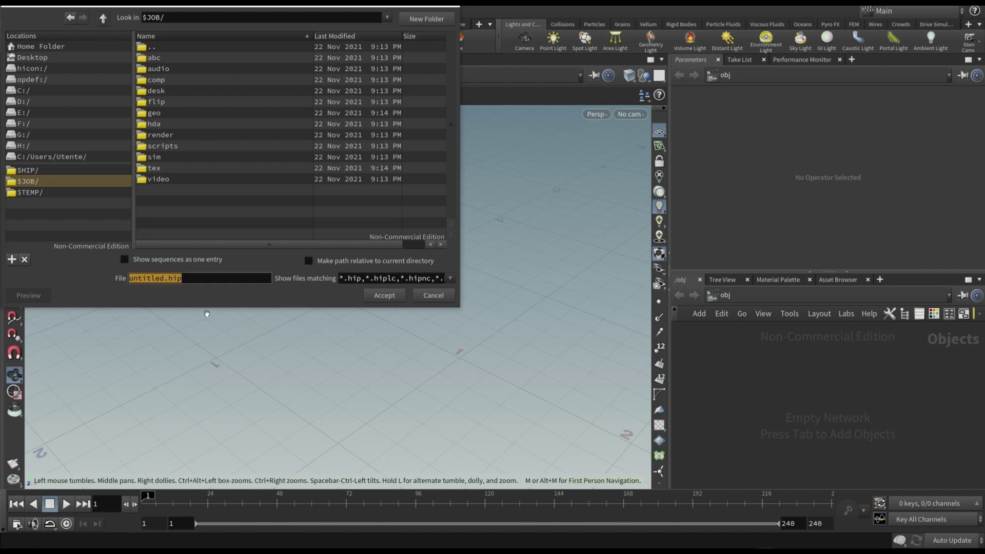
left_click(166, 278)
key("shift+Home")
type("mySculpture")
left_click(385, 295)
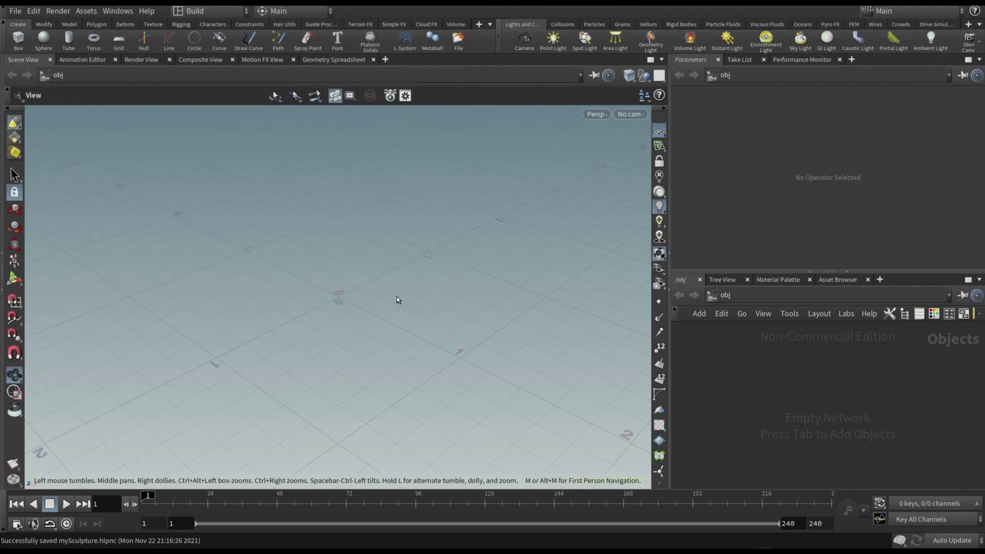
left_click(15, 10)
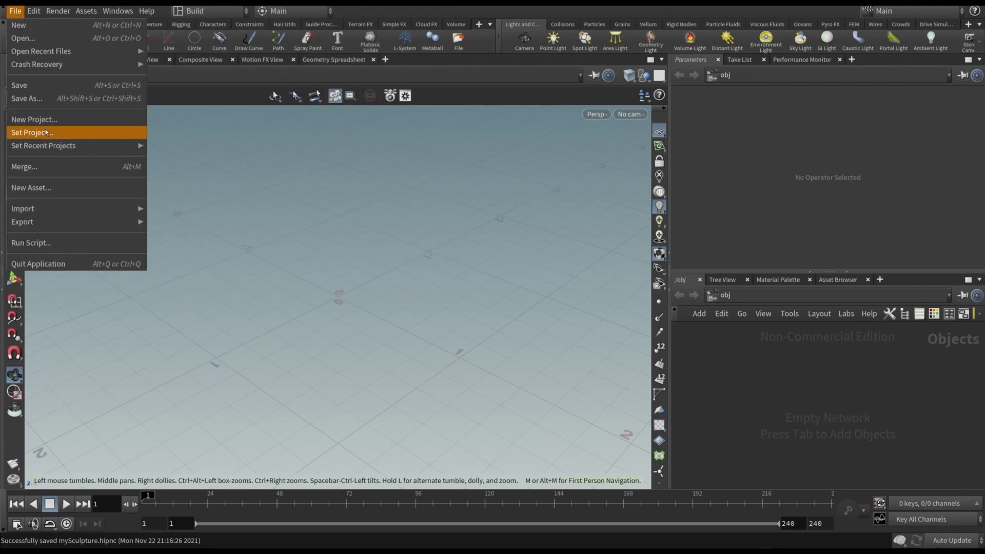
left_click(45, 102)
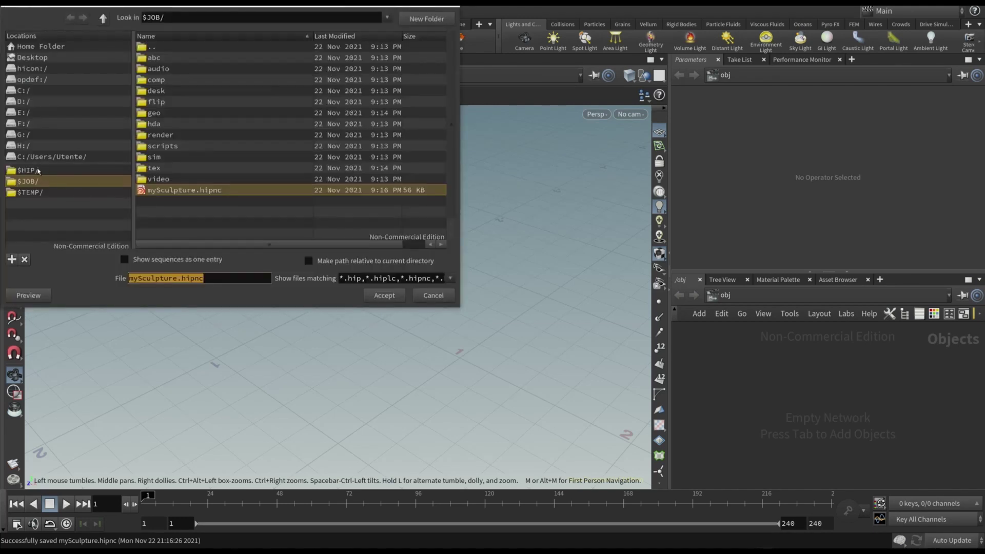
left_click(39, 172)
left_click(33, 182)
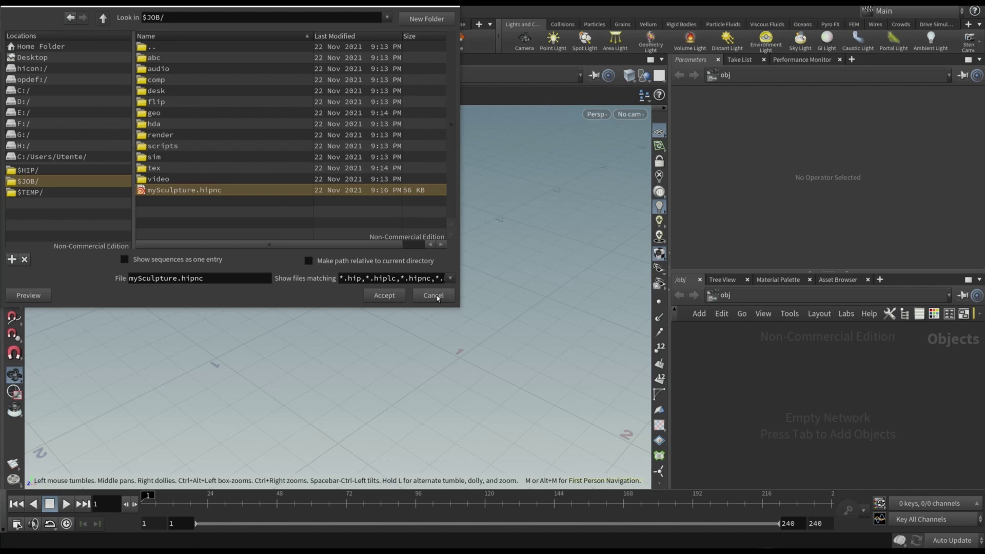
left_click(434, 296)
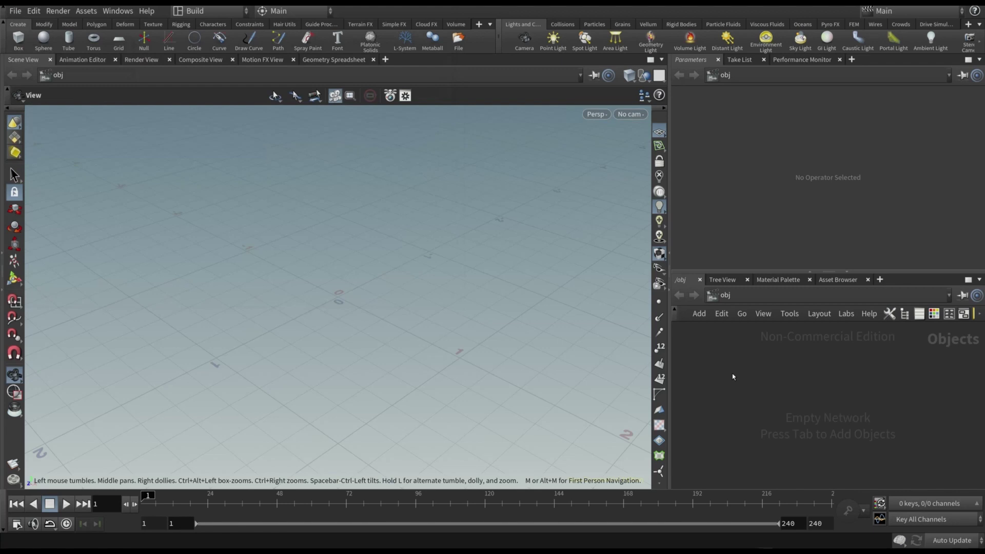
- Add a File geometry object, file1, and dive inside to its File node
key("Tab")
type("fil")
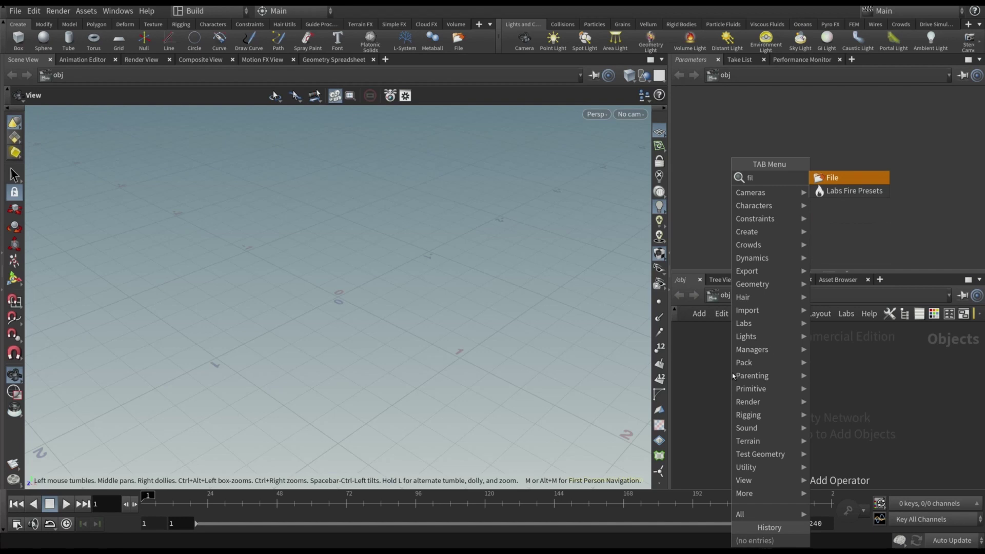
key("Return")
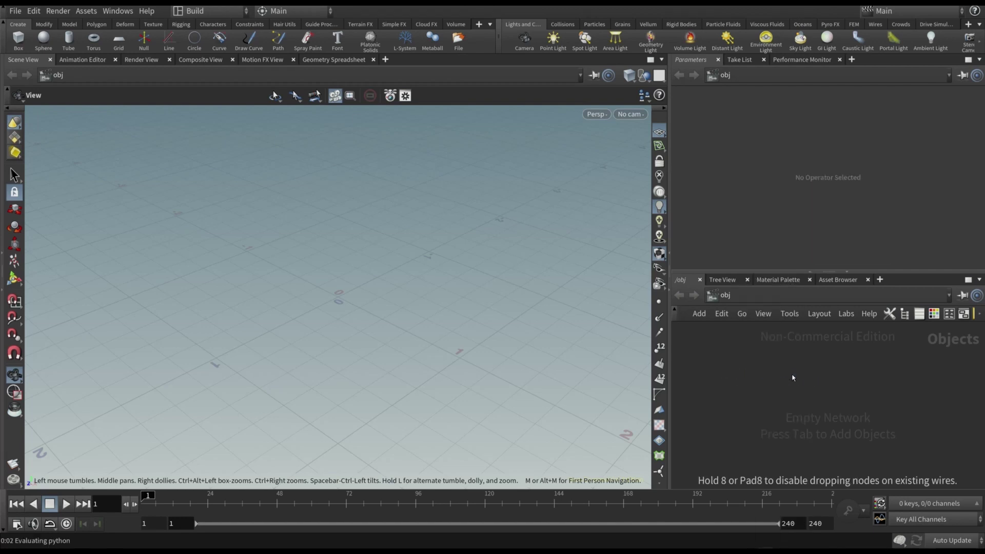
left_click(793, 378)
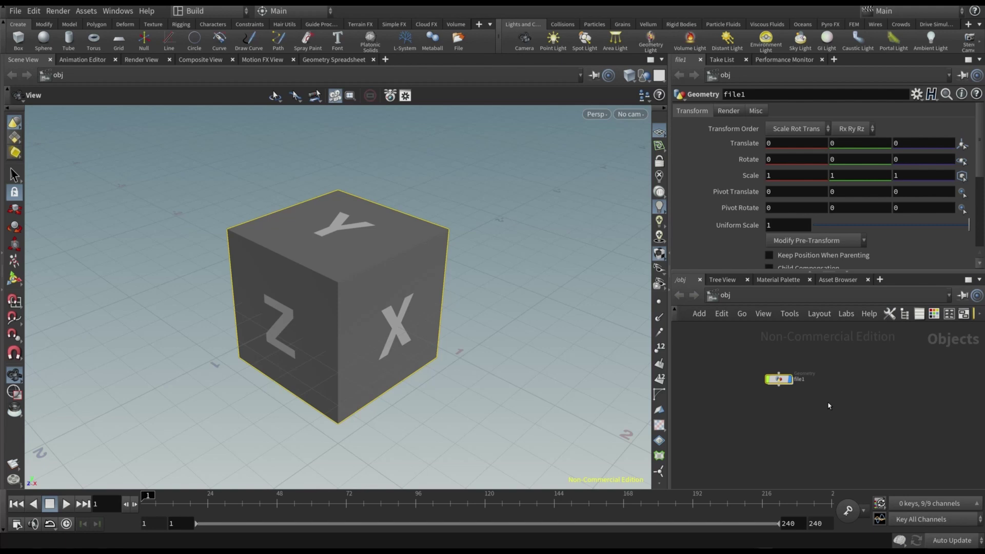
double_click(779, 379)
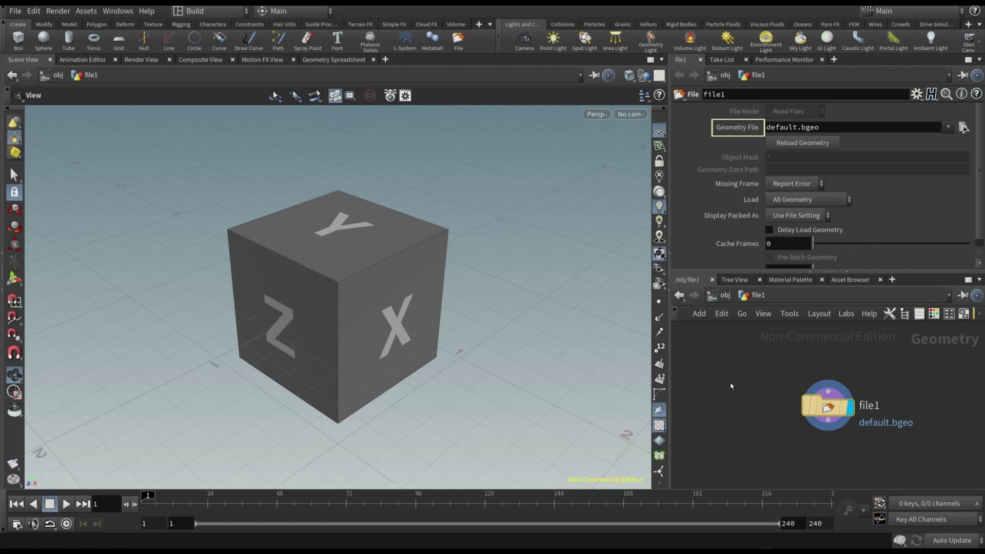
- Set the File node's Geometry File to the bust OBJ in $JOB/geo
left_click(964, 126)
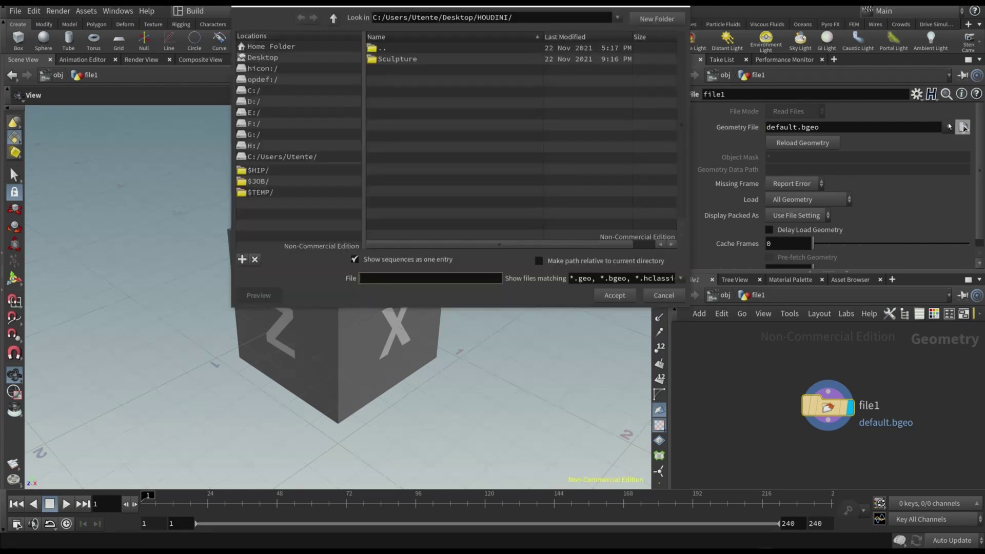
left_click(252, 181)
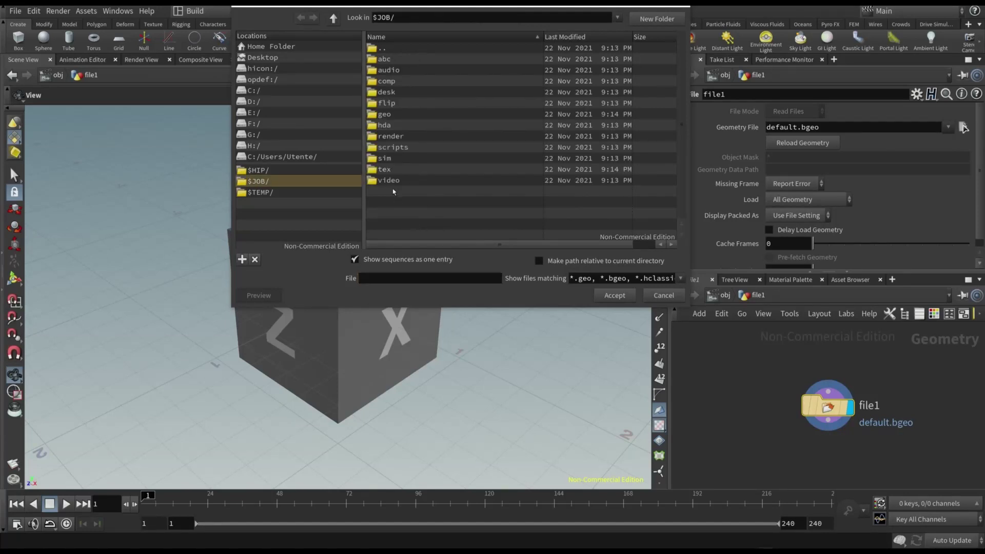
double_click(389, 114)
double_click(413, 59)
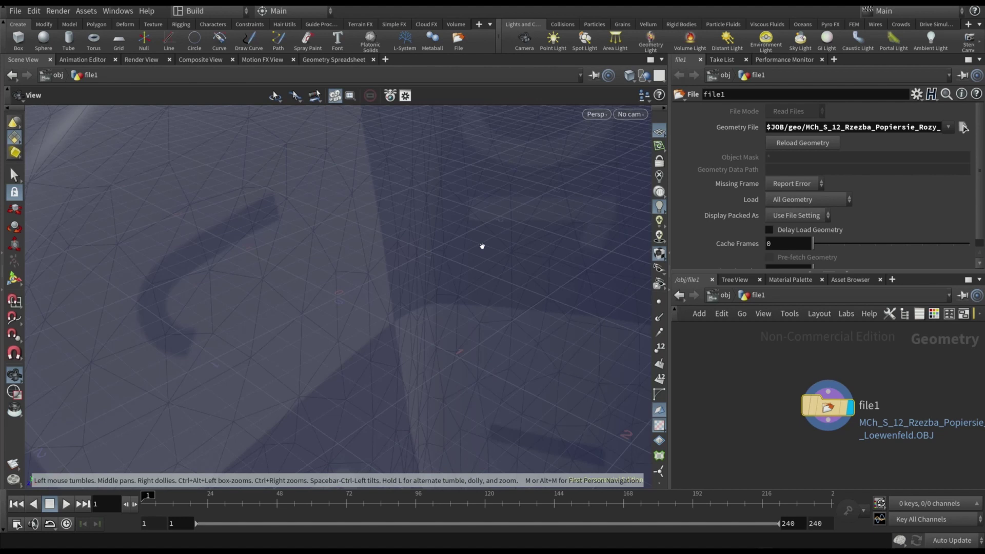
left_click(34, 11)
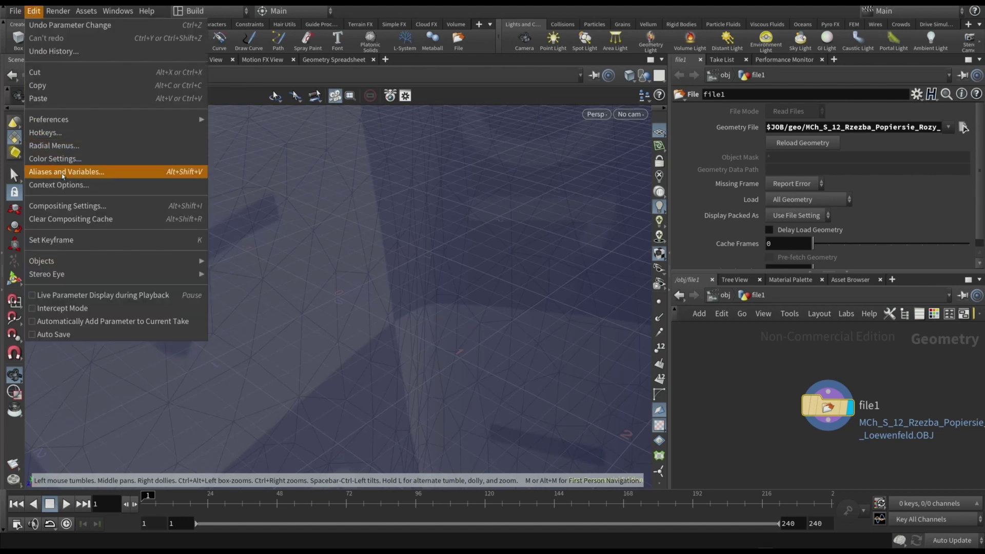
left_click(119, 174)
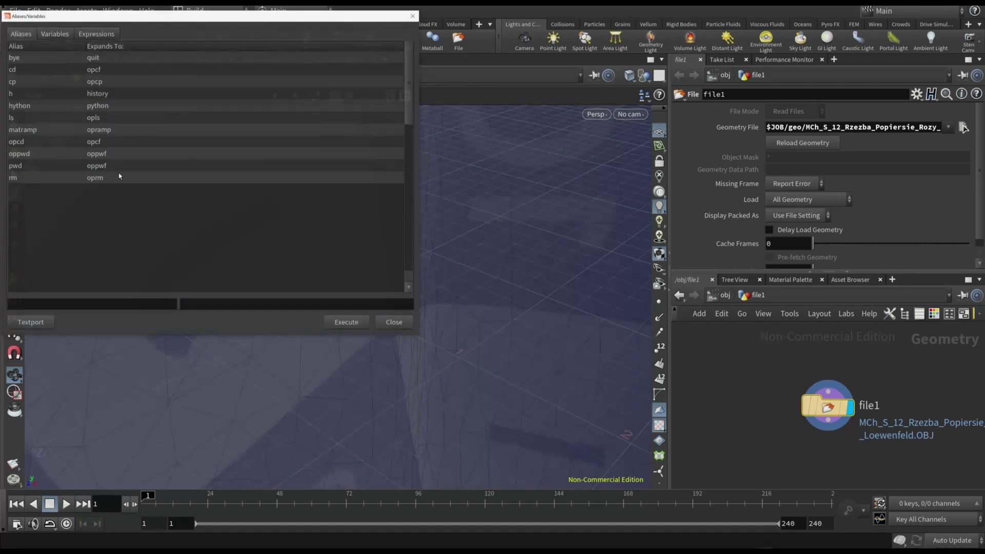
left_click(63, 34)
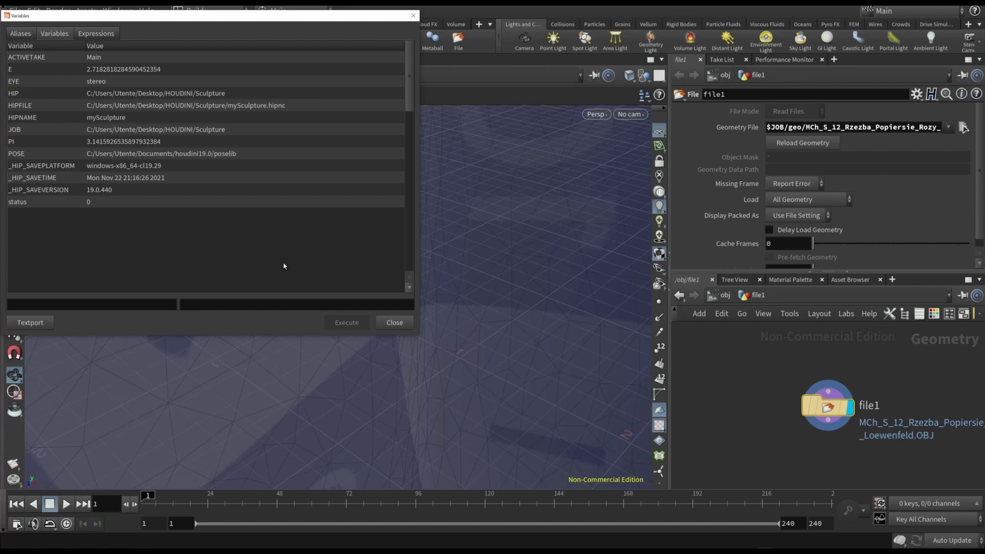
left_click(394, 323)
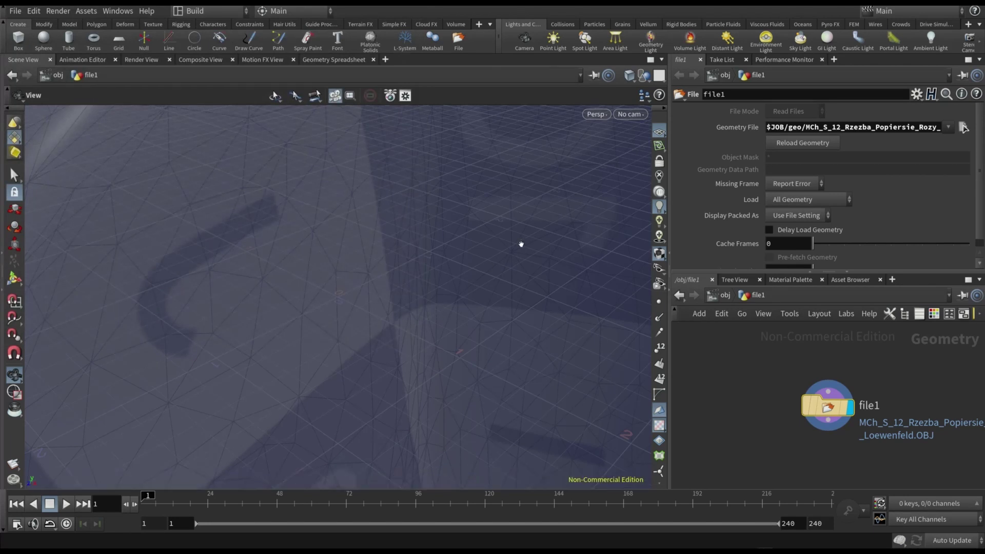
- Add a transform1 node wired below file1 and give it the display flag
key("Tab")
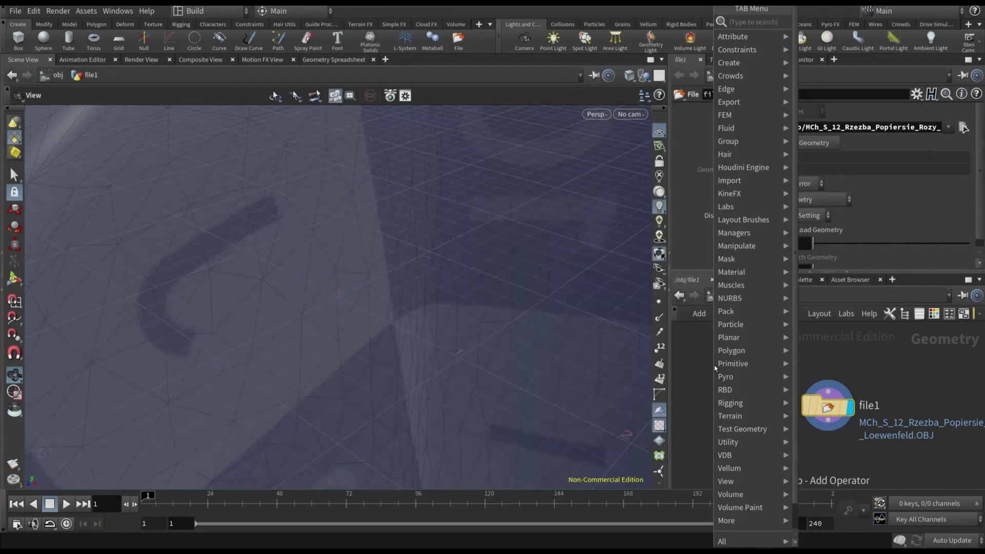
type("transform")
key("Return")
left_click(826, 453)
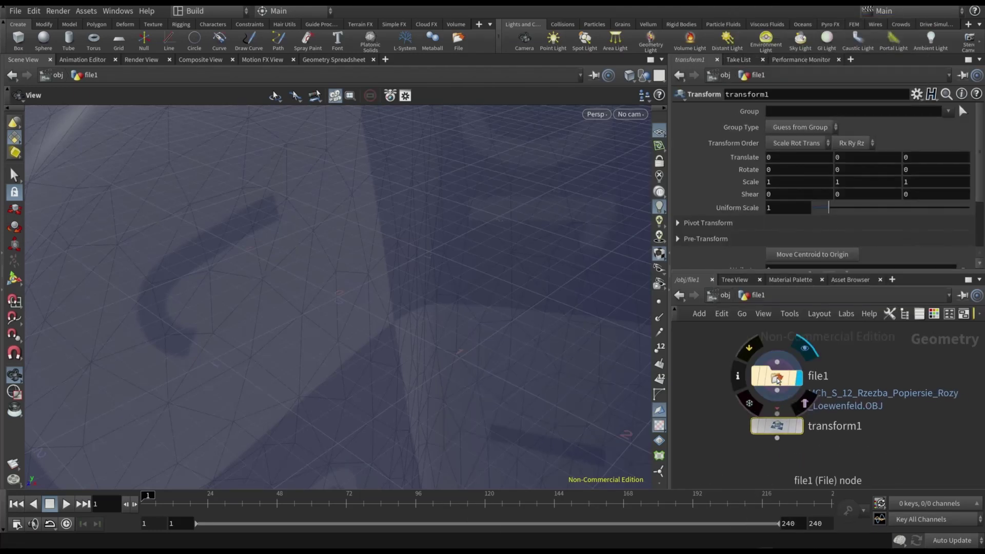
left_click_drag(777, 391, 777, 413)
left_click(799, 426)
- Set transform1's uniform Scale to 0.003 and view the bust from the front
middle_click(750, 194)
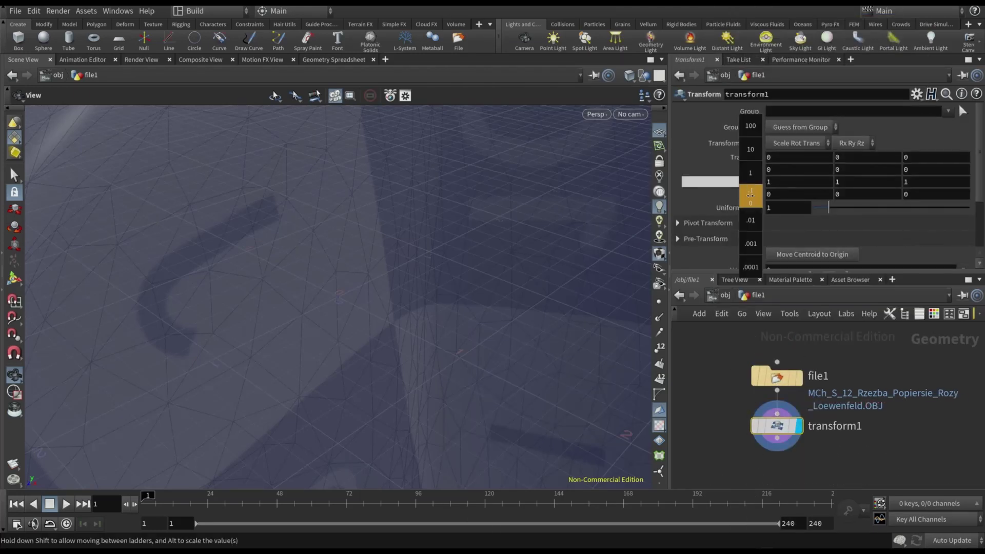
middle_click_drag(751, 194, 241, 251)
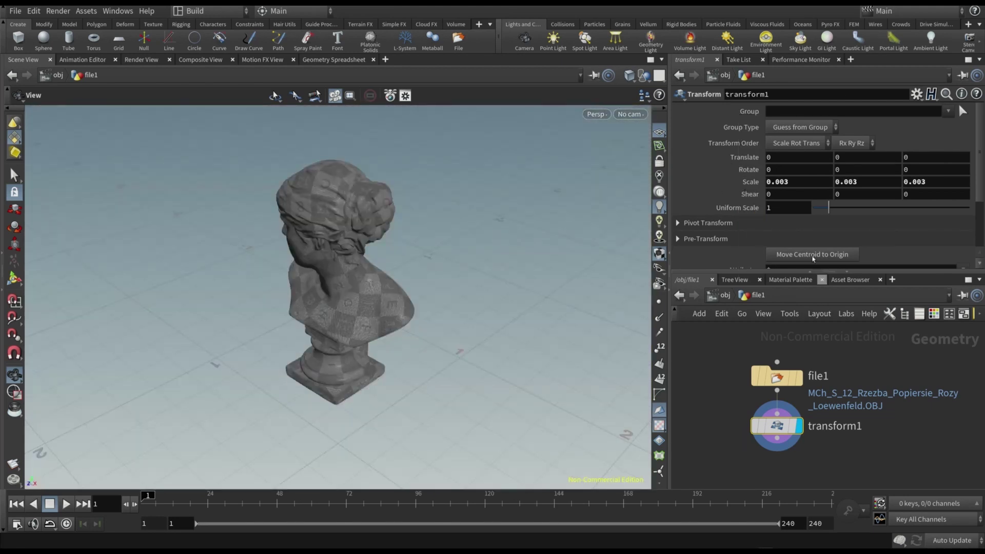
left_click_drag(296, 295, 539, 255)
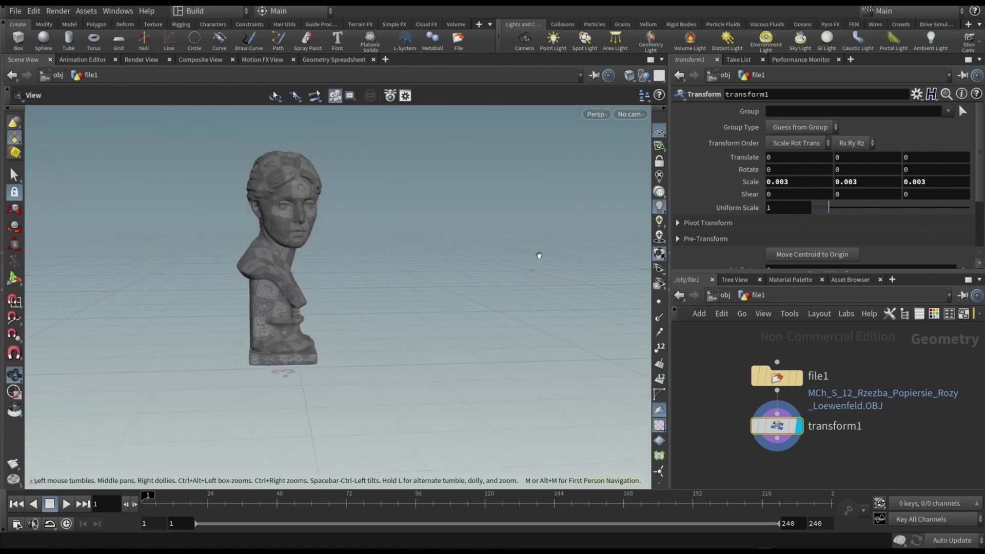
left_click_drag(409, 261, 250, 381)
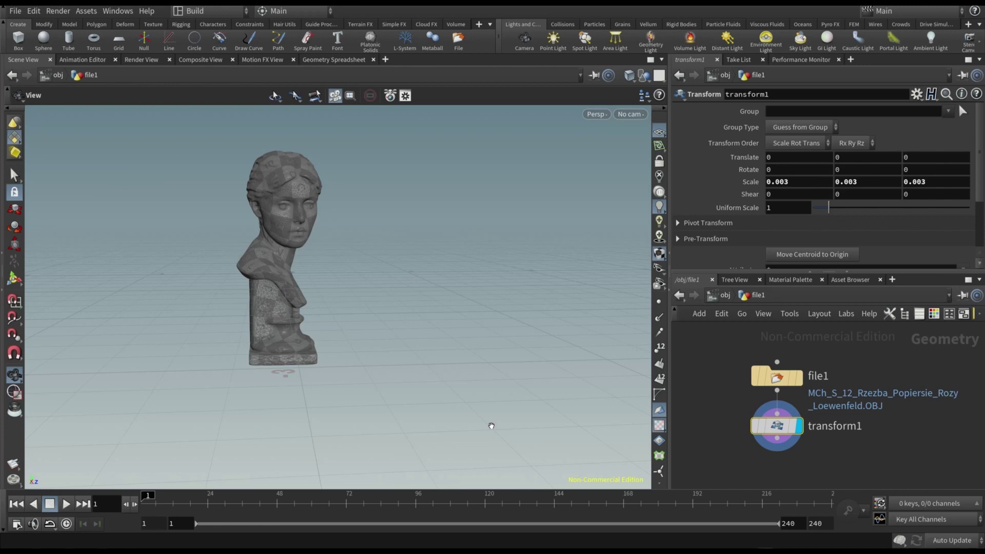
- Turn off texture display, add a ground Grid, and switch the viewport to Front view
left_click(659, 425)
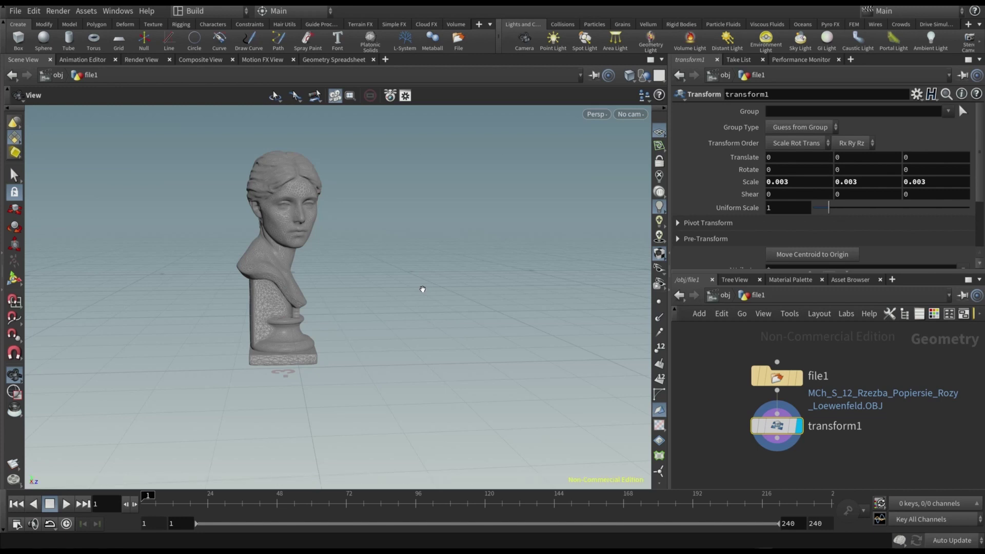
left_click(118, 41, "ctrl")
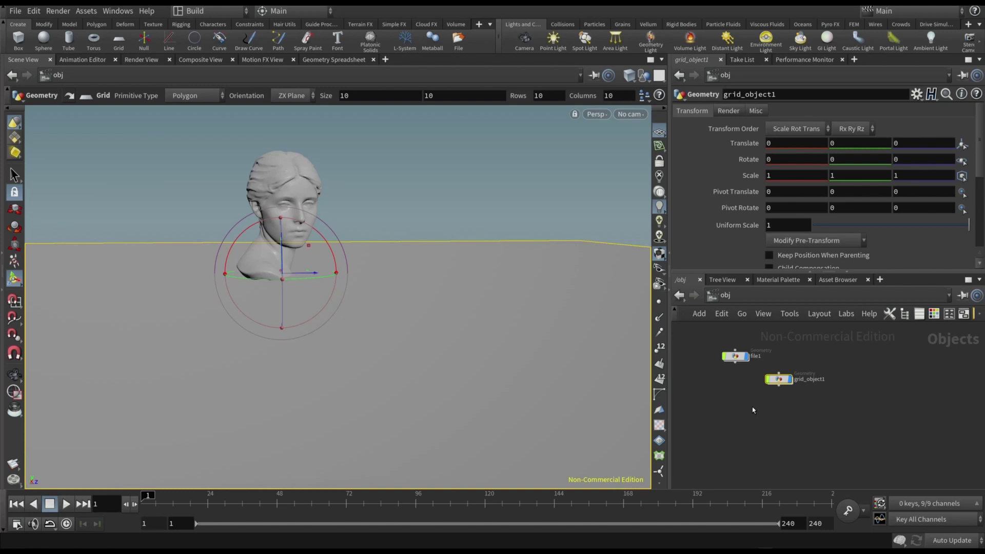
left_click(595, 114)
mouse_move(603, 137)
left_click(690, 167)
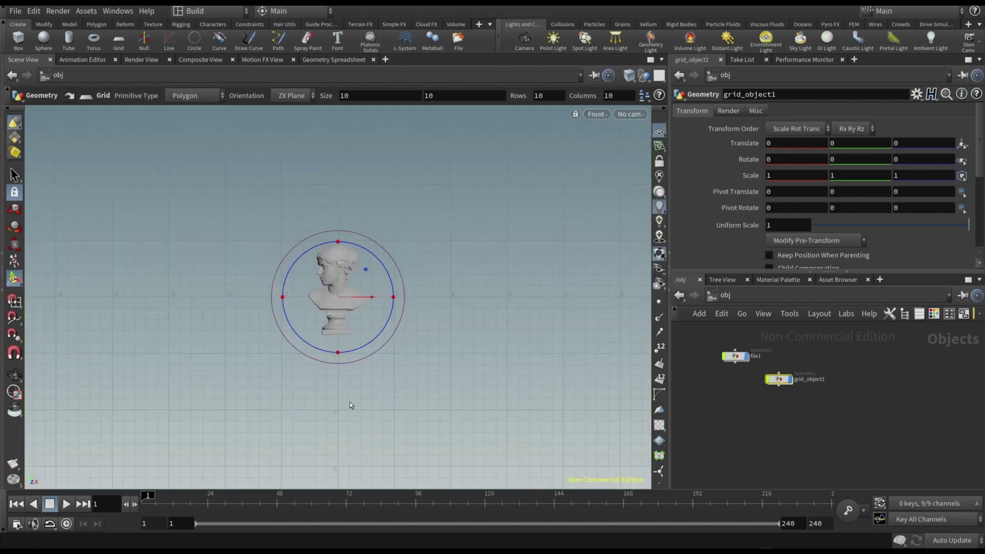
- Raise the bust to Translate Y 0.664029 above the grid, then return to Perspective
double_click(735, 356)
left_click_drag(339, 265, 305, 284)
left_click(596, 114)
mouse_move(603, 136)
left_click(690, 137)
key("Escape")
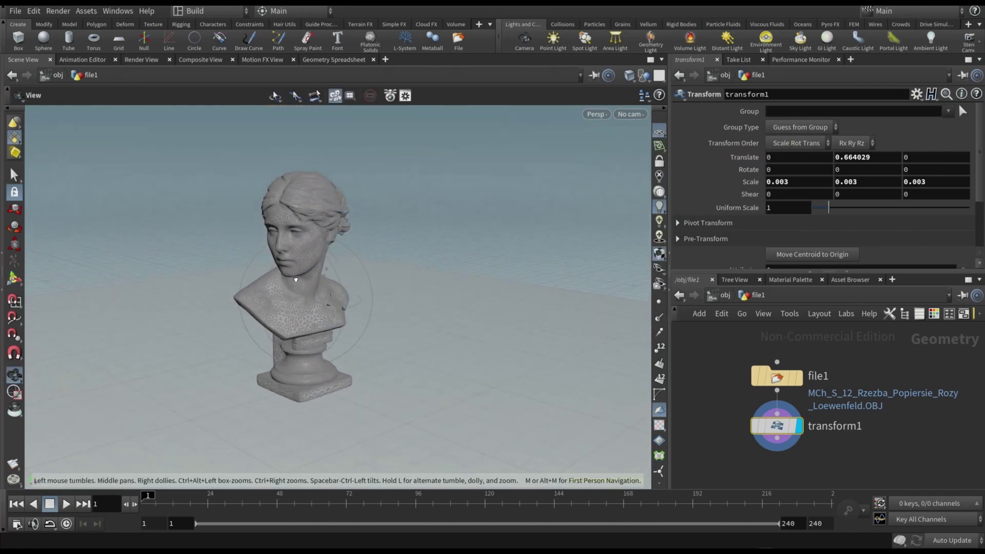
key("t")
left_click(15, 176)
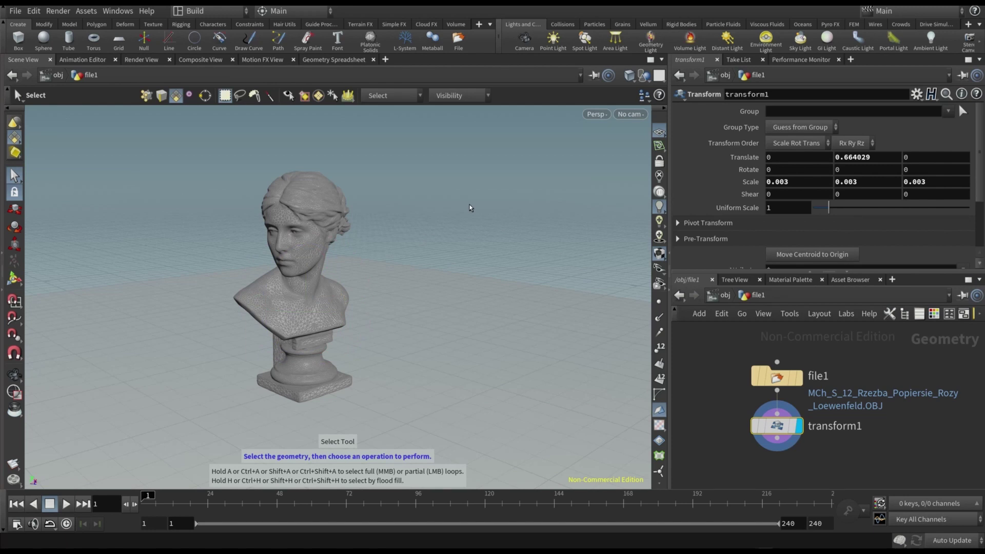